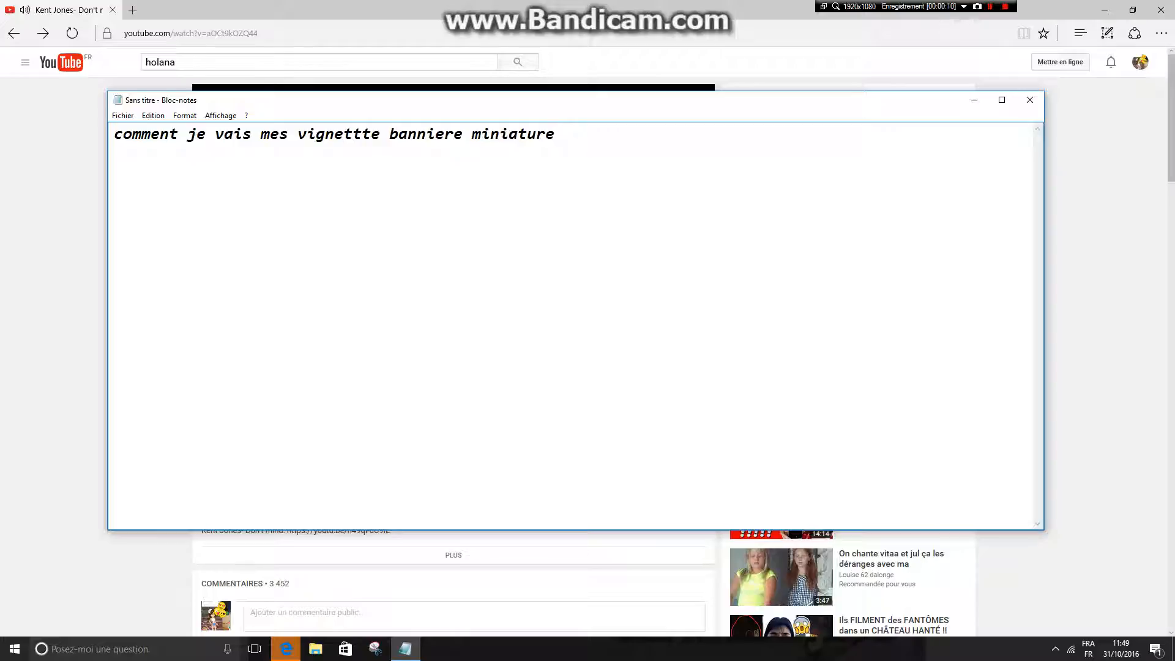
Step: Put the Notepad note away and switch to the MovieStarPlanet page in the browser
left_click(974, 99)
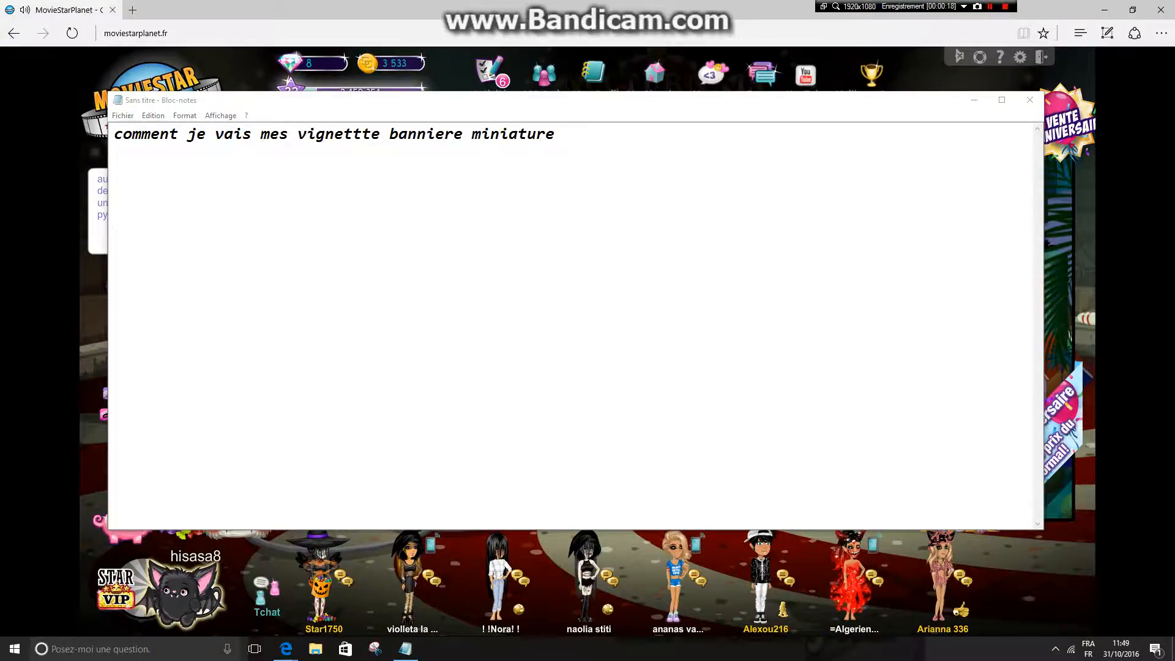
key("alt+Tab")
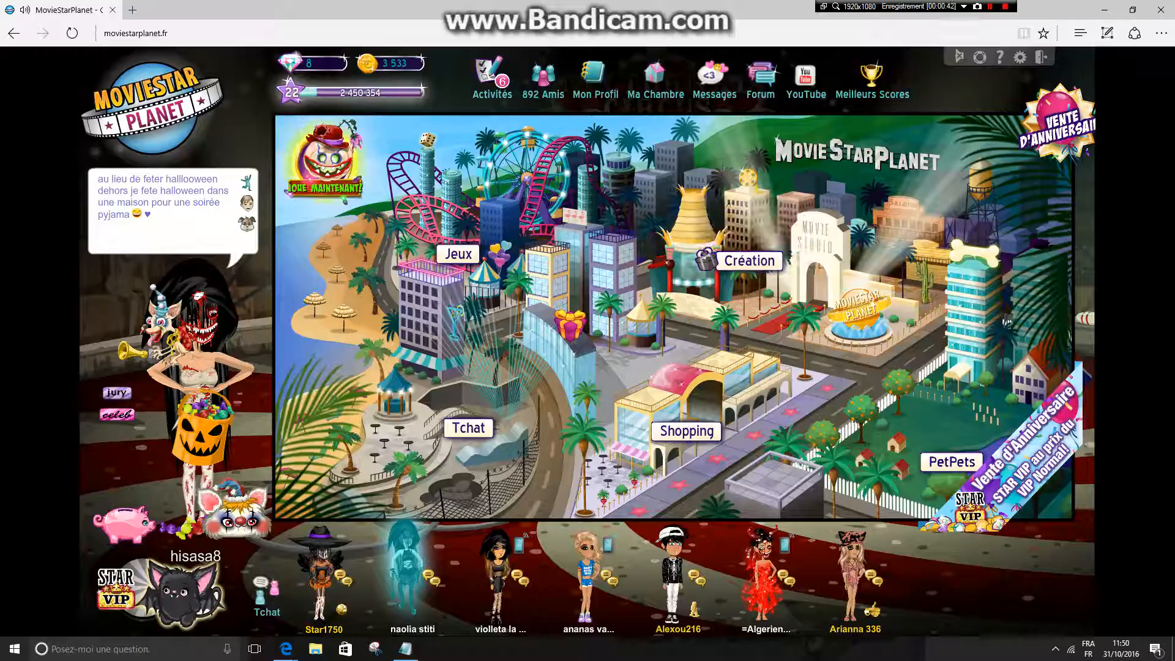
Step: Show the Snipping Tool and the Photos collection briefly, minimizing each one again
left_click(375, 649)
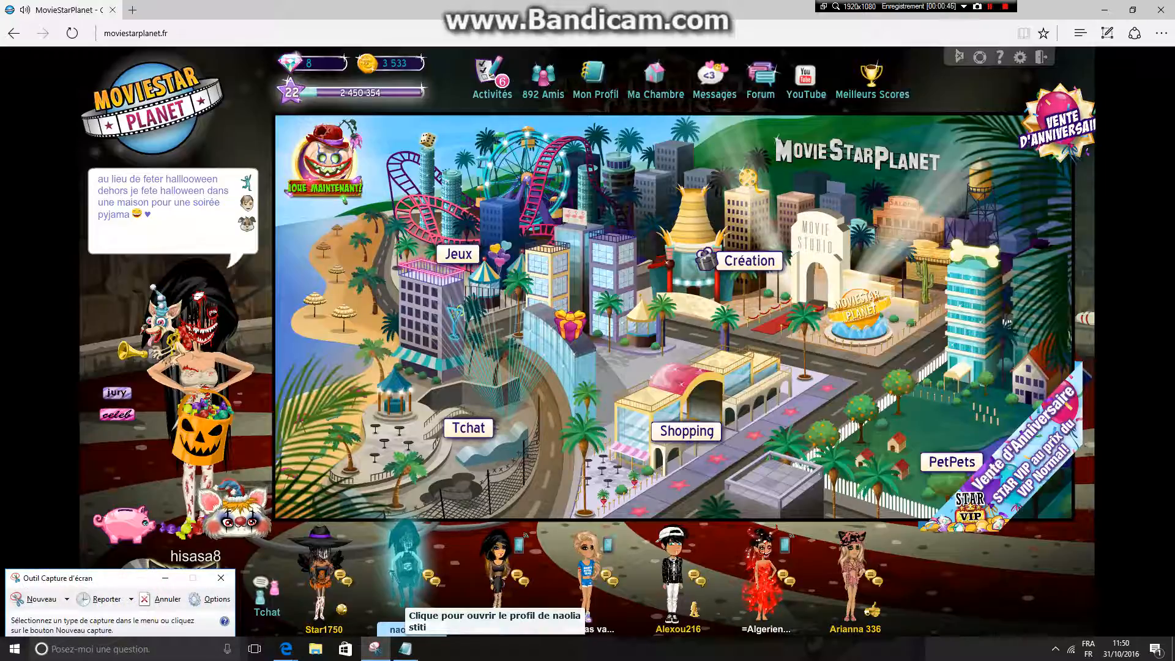
left_click(164, 577)
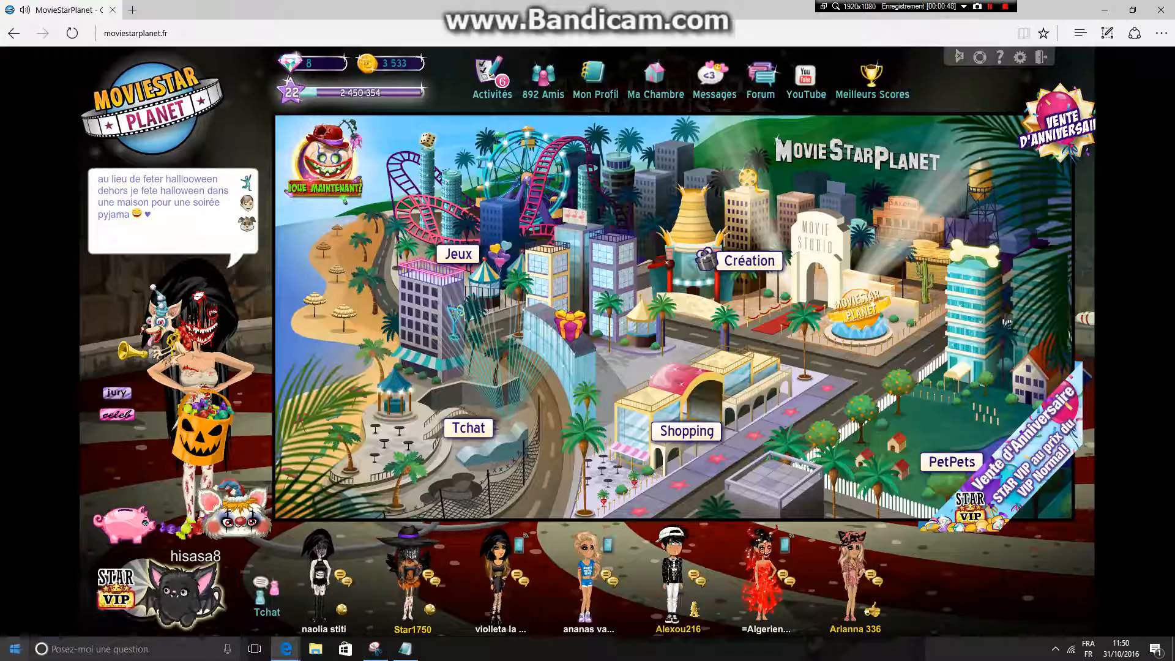
key("shift+F12")
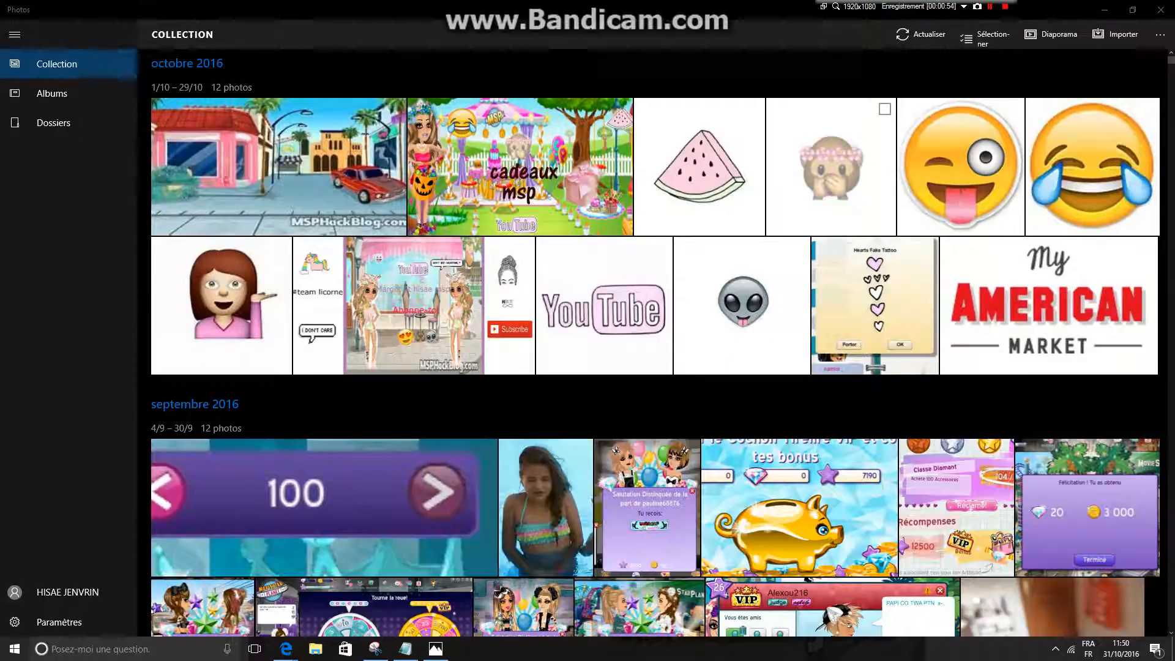
left_click(1104, 10)
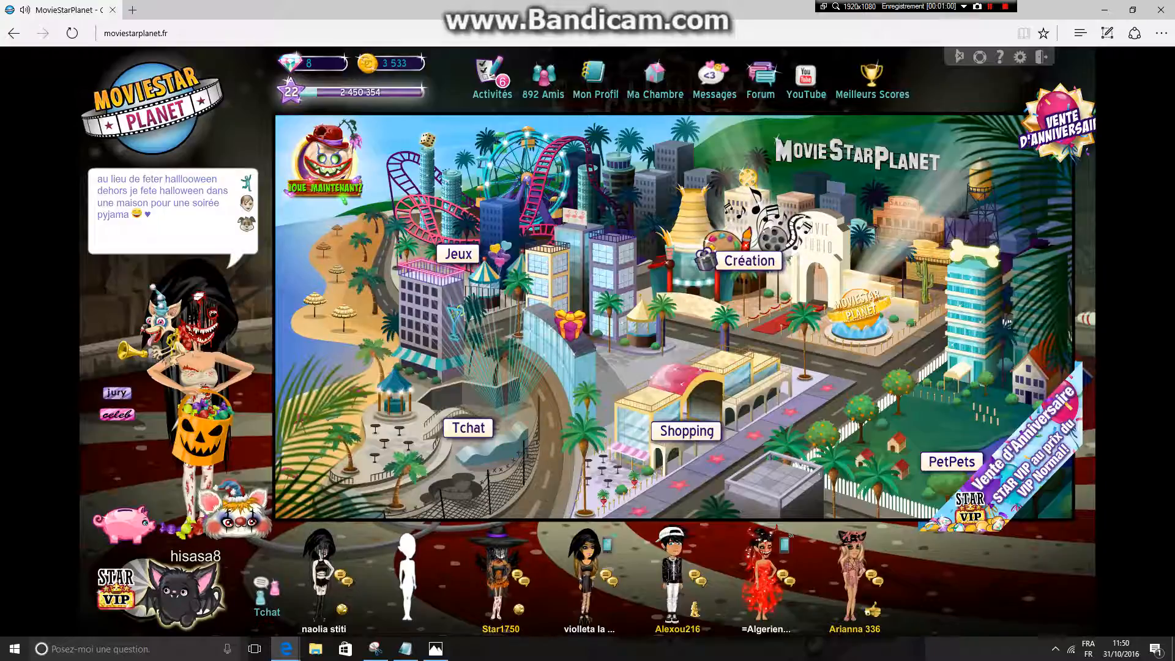
Step: Go to the ArtBooks in the Création area, show the account's own ones and start a new ArtBook
left_click(705, 260)
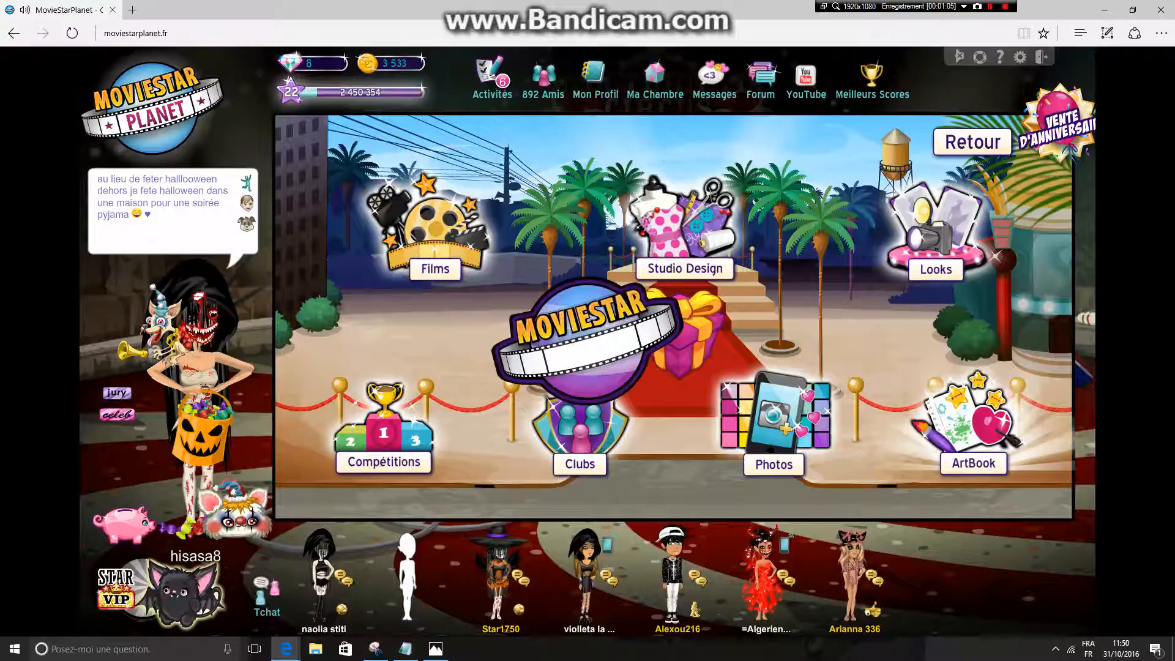
left_click(973, 422)
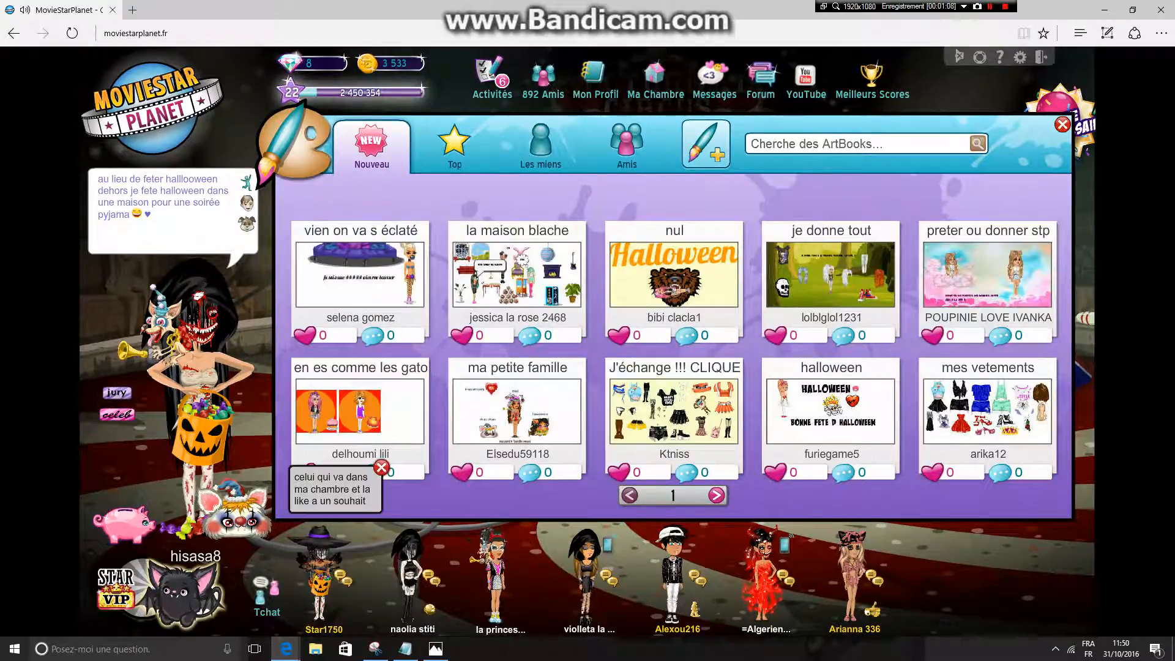
left_click(540, 147)
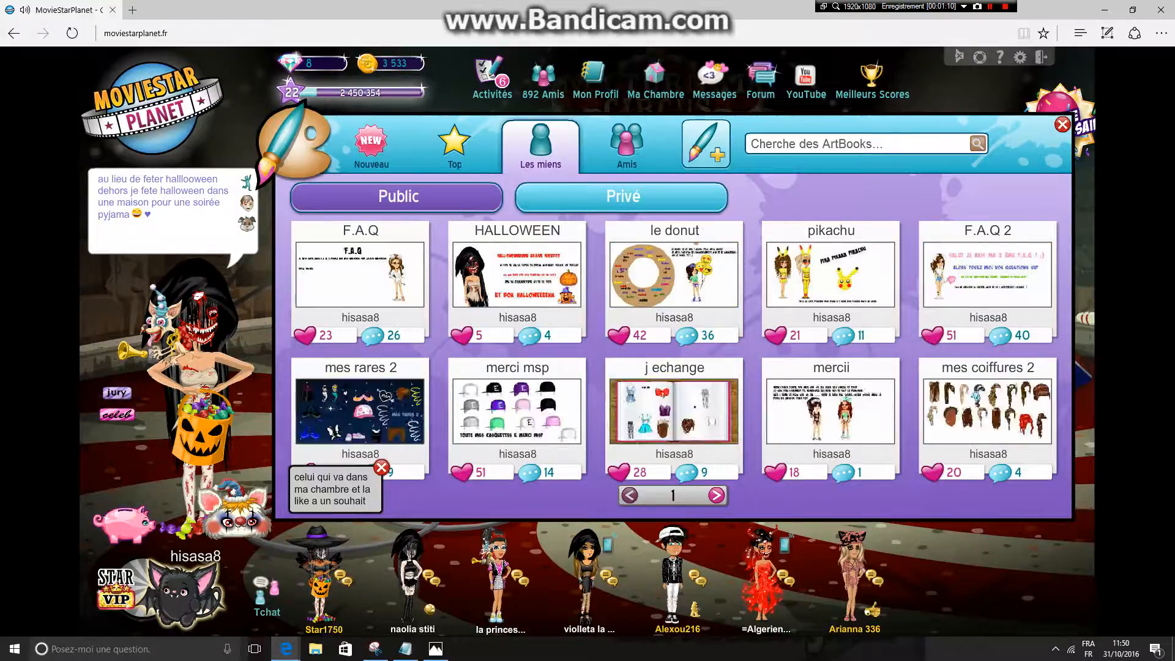
left_click(705, 146)
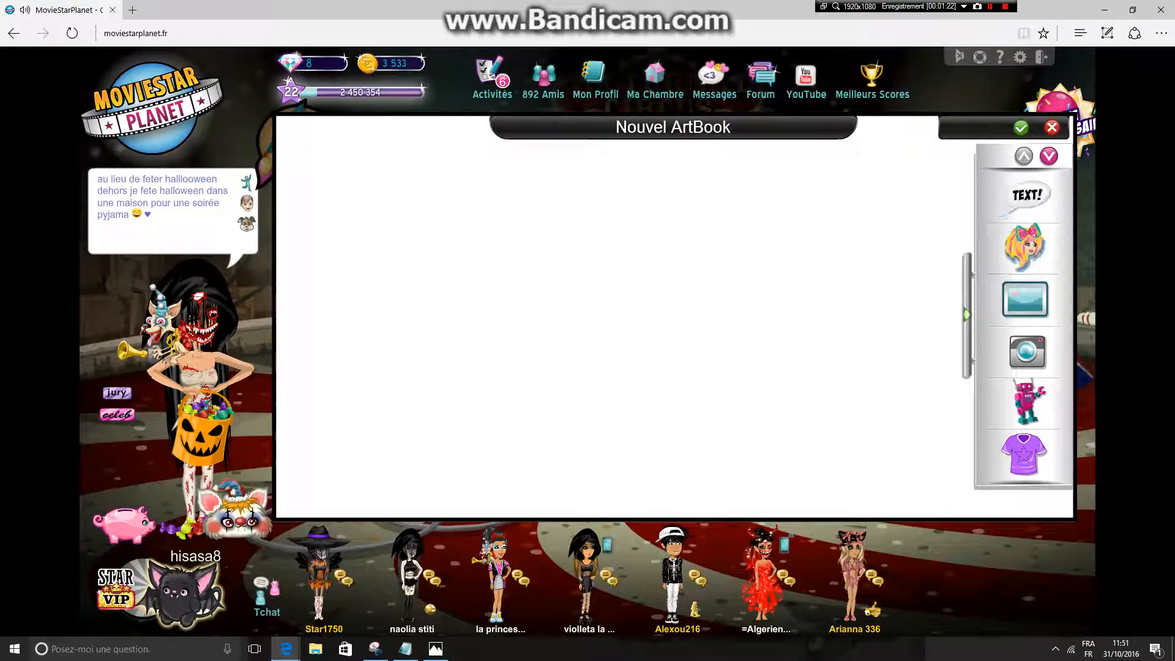
Step: Add a large avatar with cat ears and a smaller bloody-faced avatar, placing them on opposite sides of the ArtBook page
left_click(1025, 248)
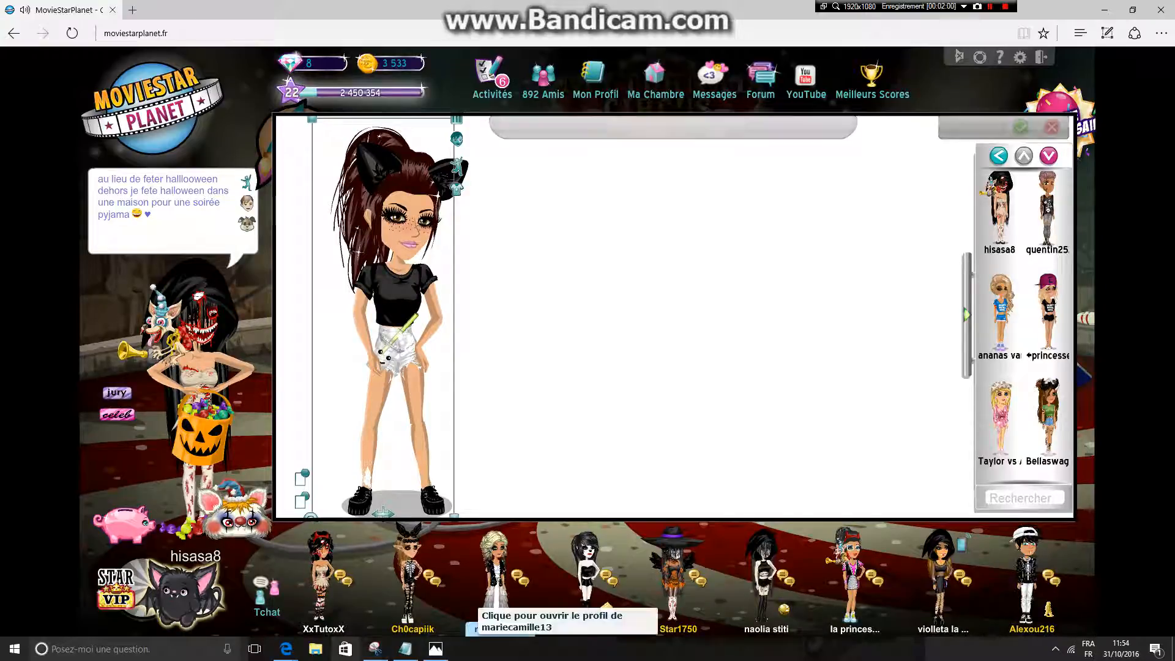
left_click(375, 649)
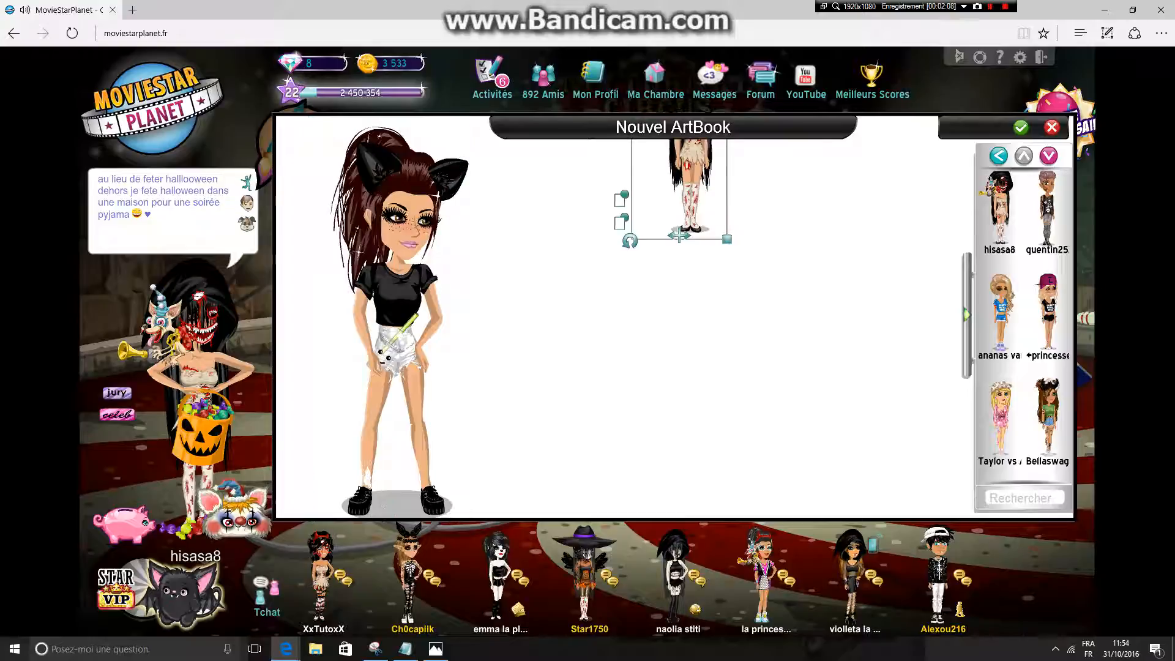
left_click_drag(678, 235, 836, 418)
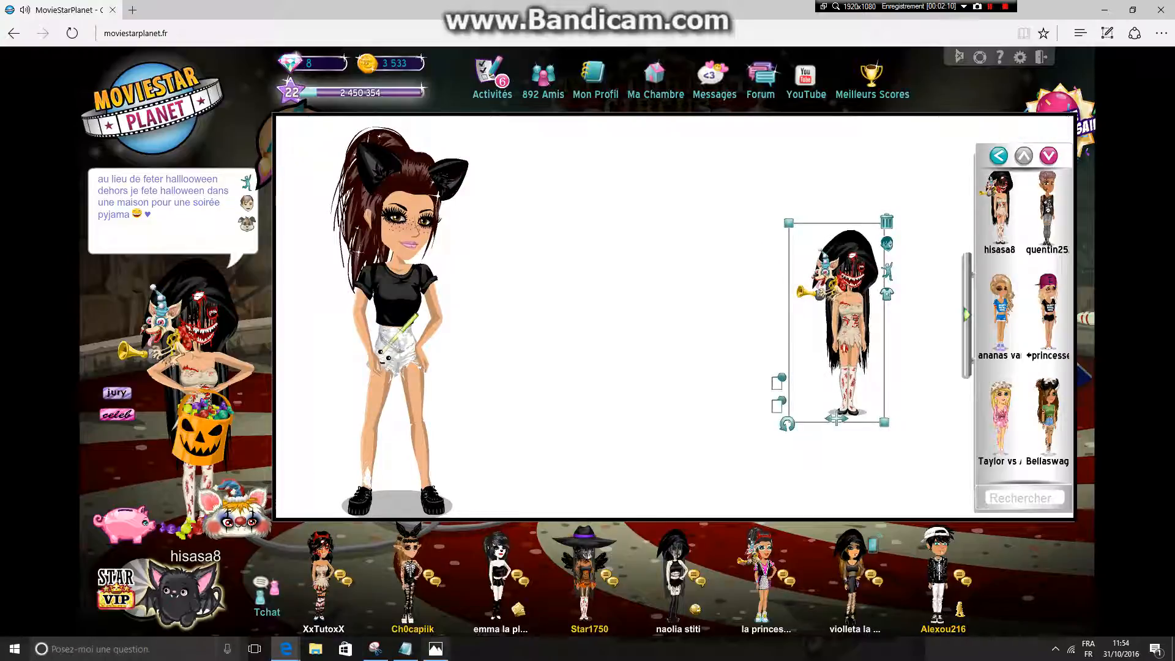
Step: Capture the large cat-eared avatar with the Snipping Tool and save it in the Images folder as Capture.PNG
left_click(375, 648)
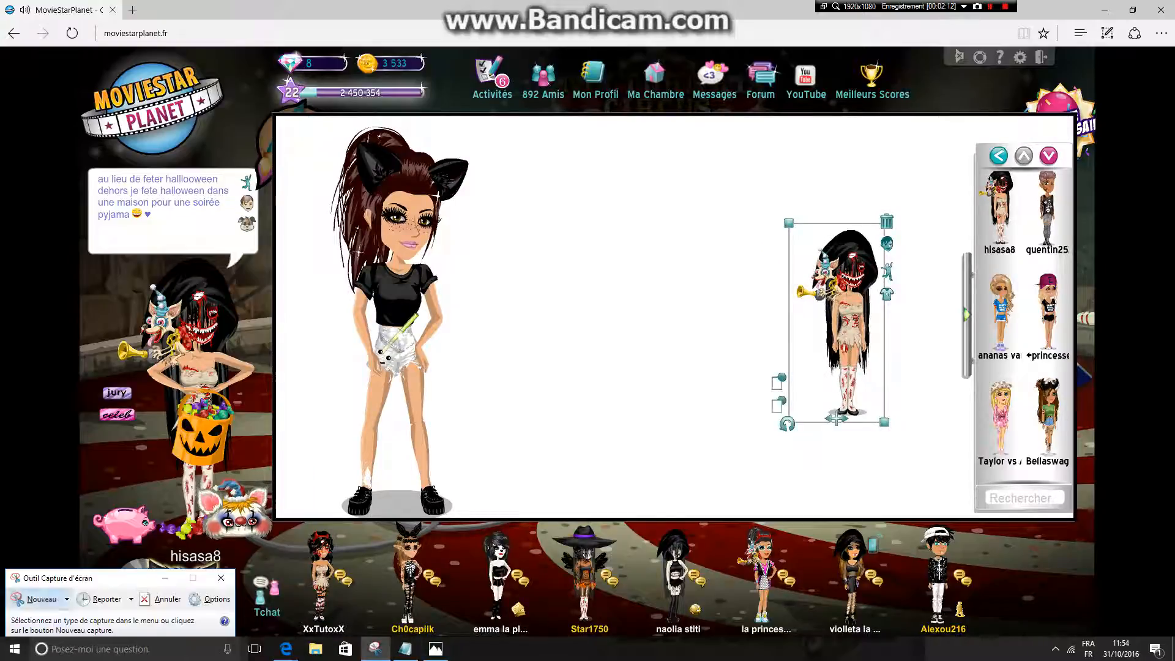
left_click(41, 599)
left_click_drag(331, 121, 470, 518)
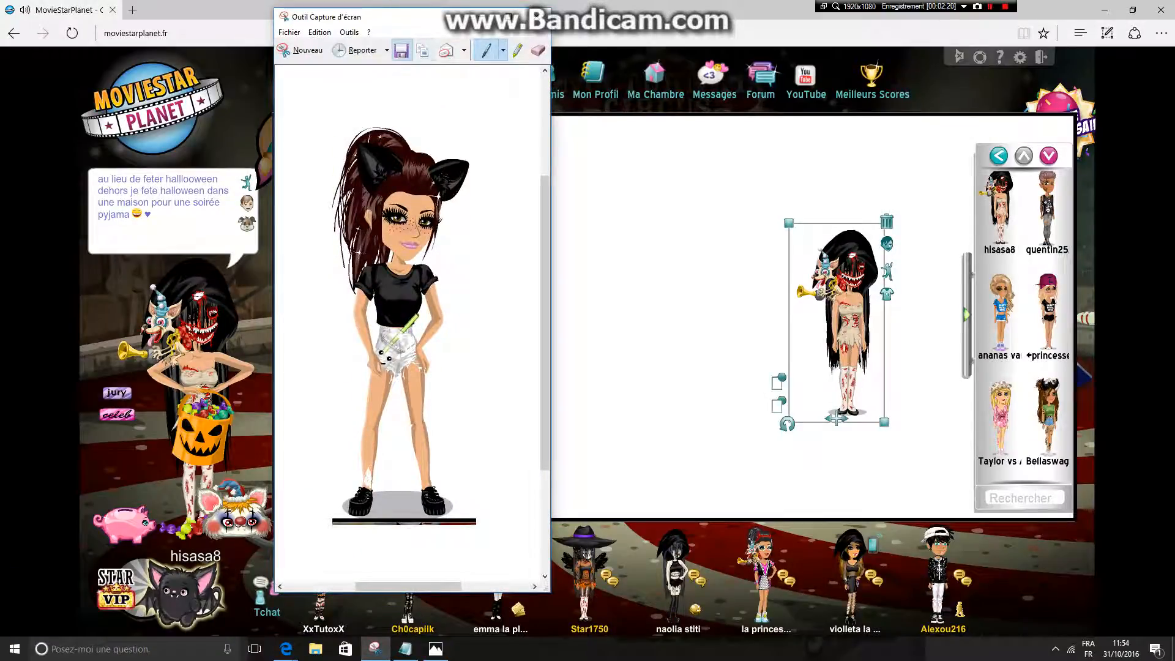
left_click(402, 51)
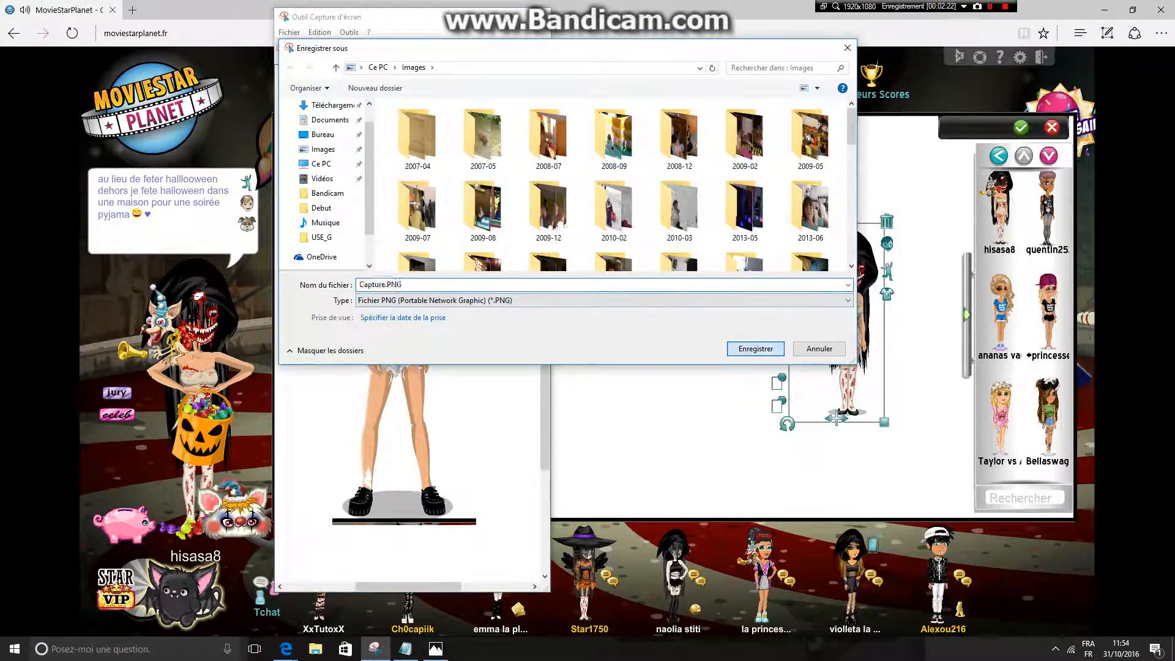
key("Return")
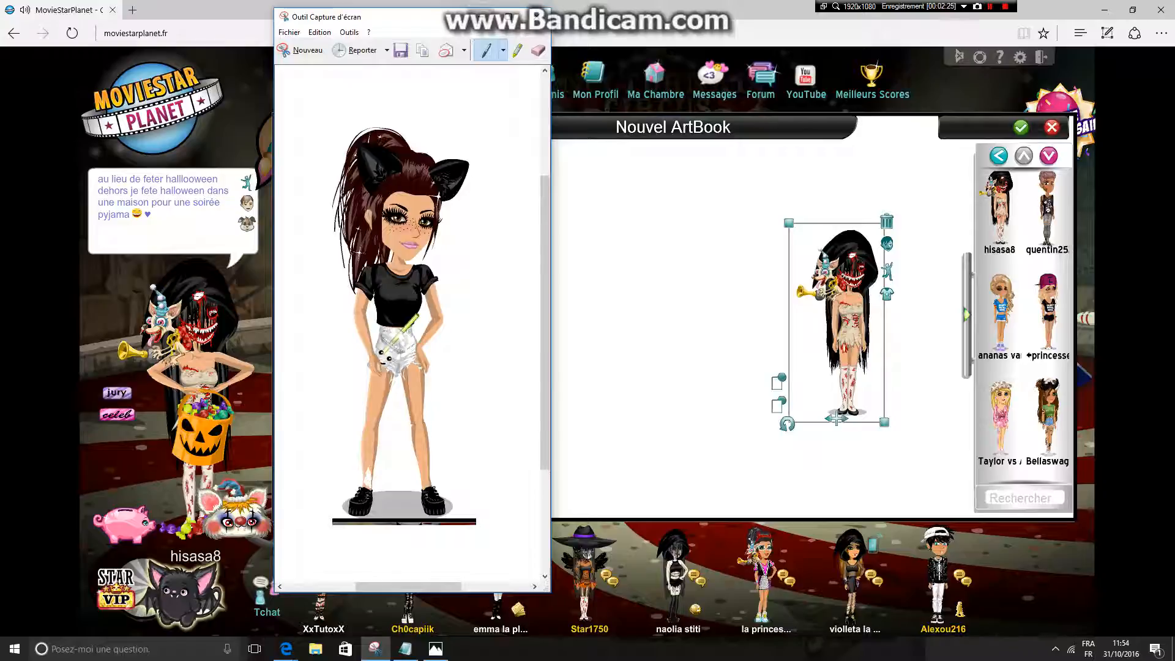
left_click(480, 16)
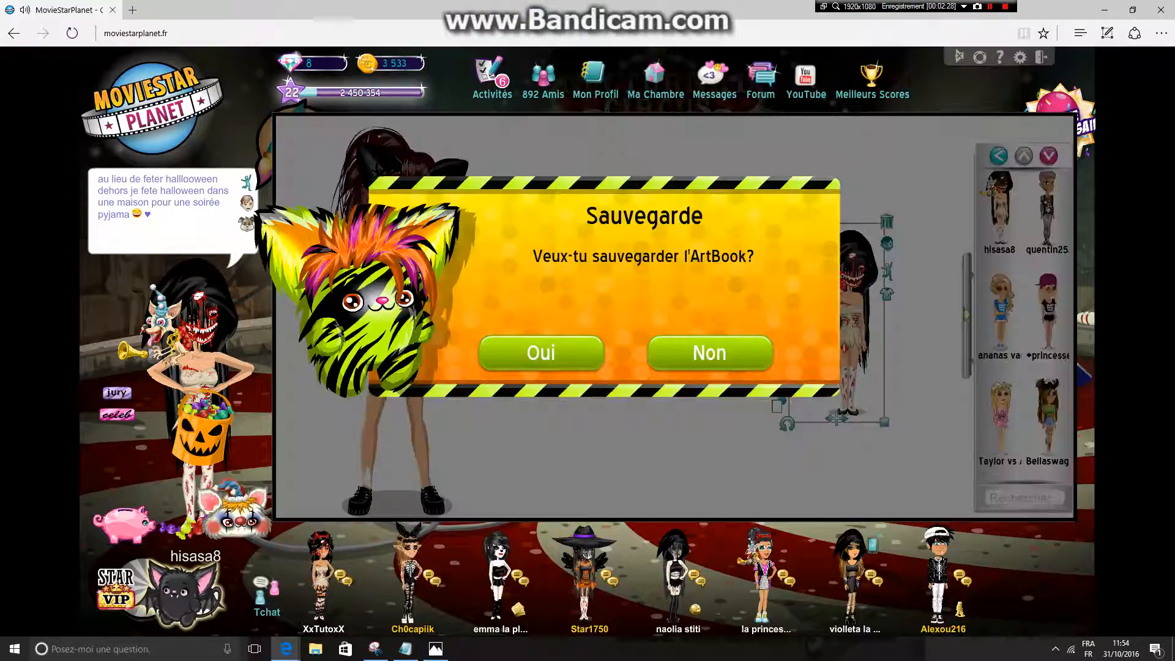
Step: Leave the ArtBook without saving it and close the separate YouTube browser window
left_click(710, 354)
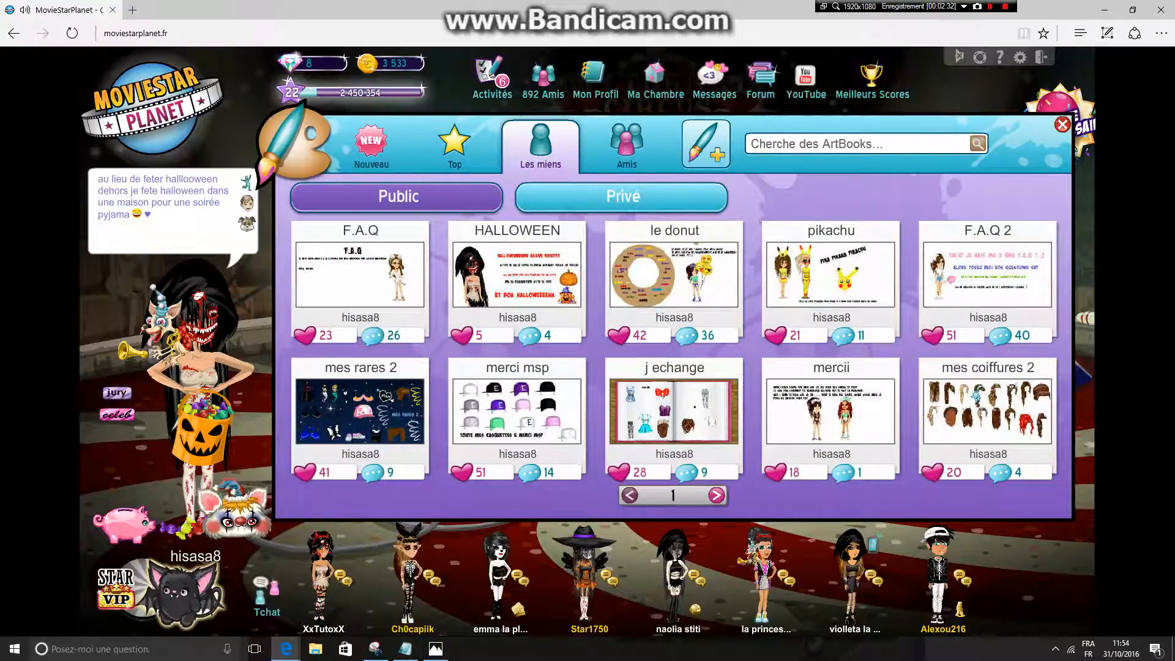
left_click(1062, 125)
mouse_move(286, 649)
left_click(219, 597)
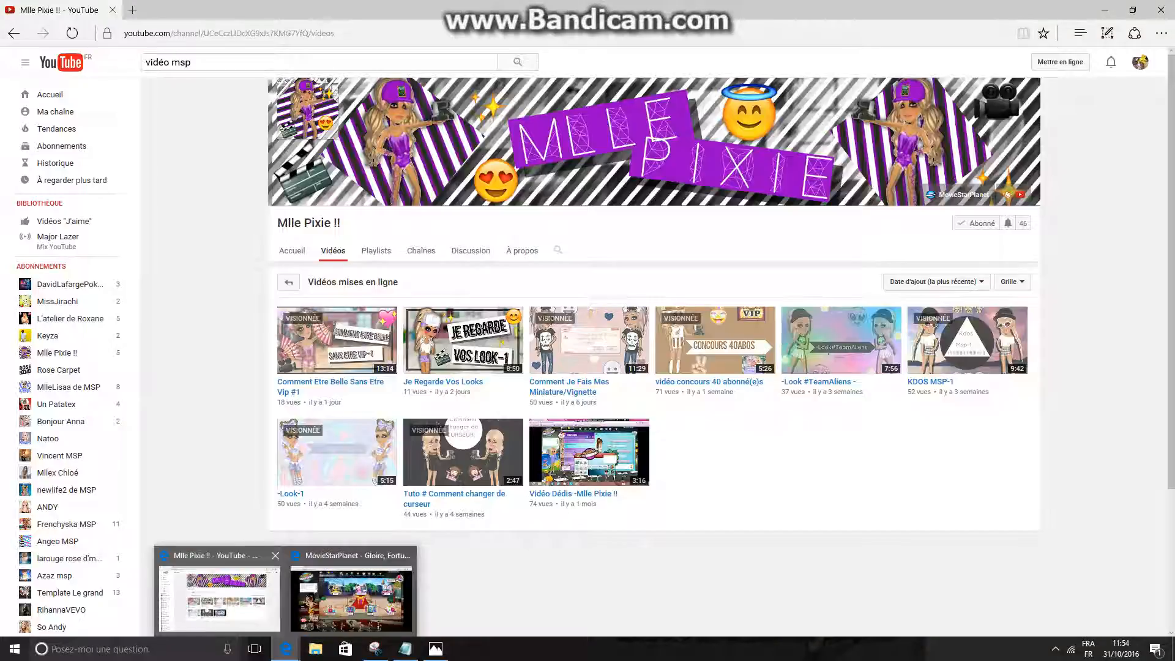
left_click(276, 556)
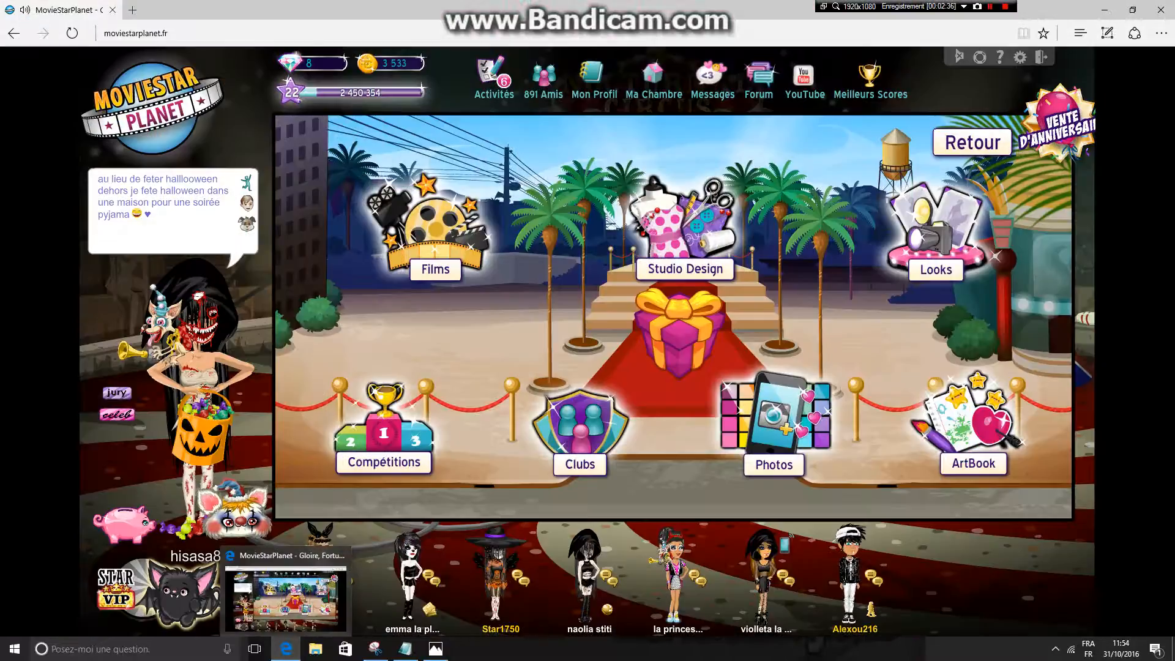
Step: Open pixlr.com/editor in a new browser tab
key("ctrl+t")
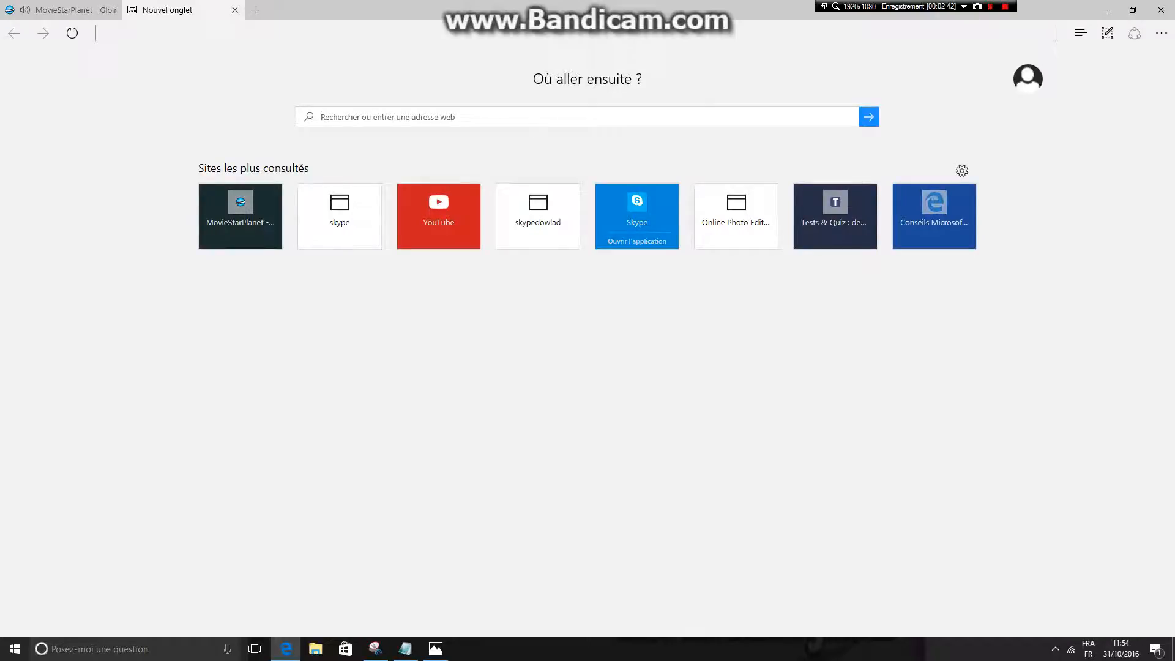
type("pi")
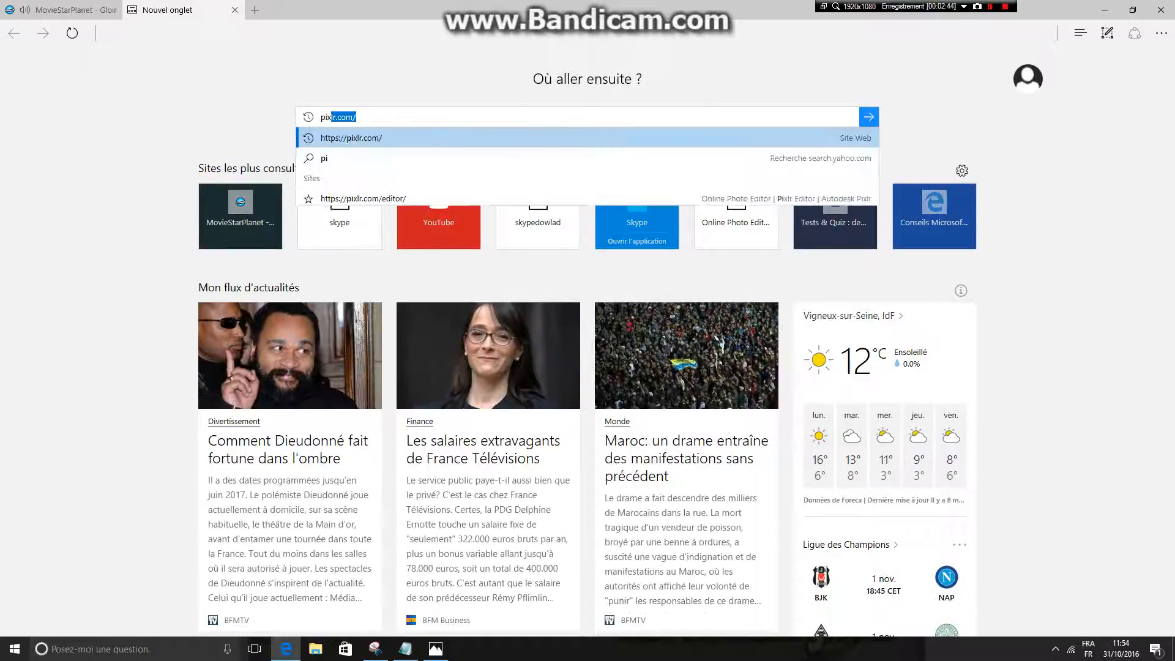
type("xlr")
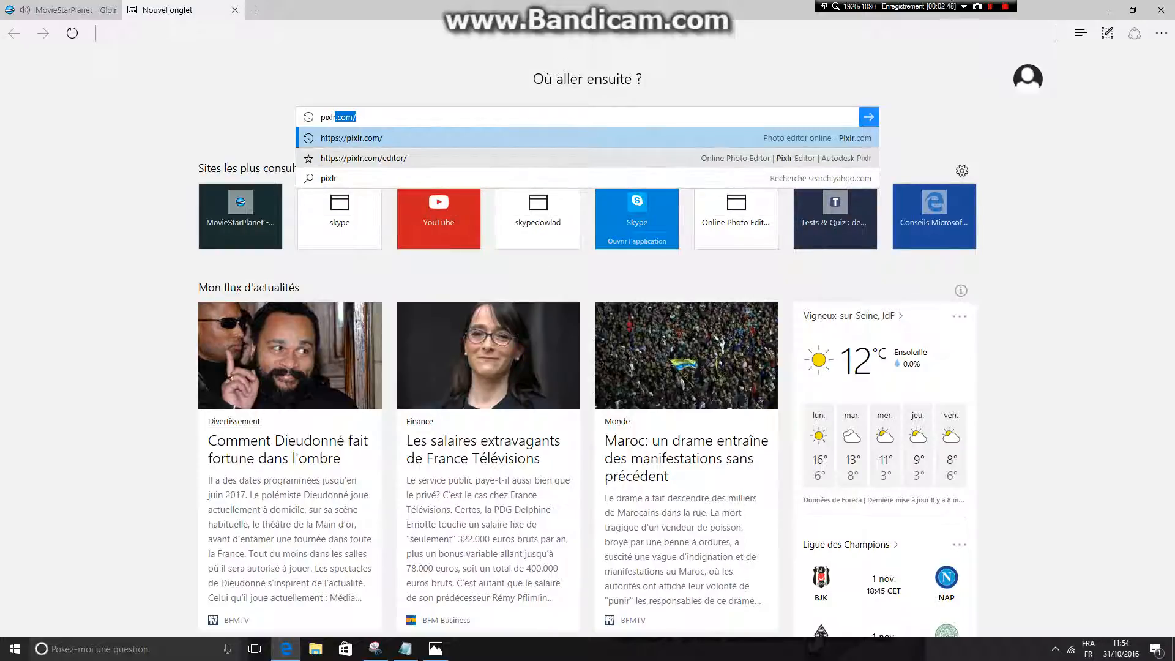
key("Down")
key("Return")
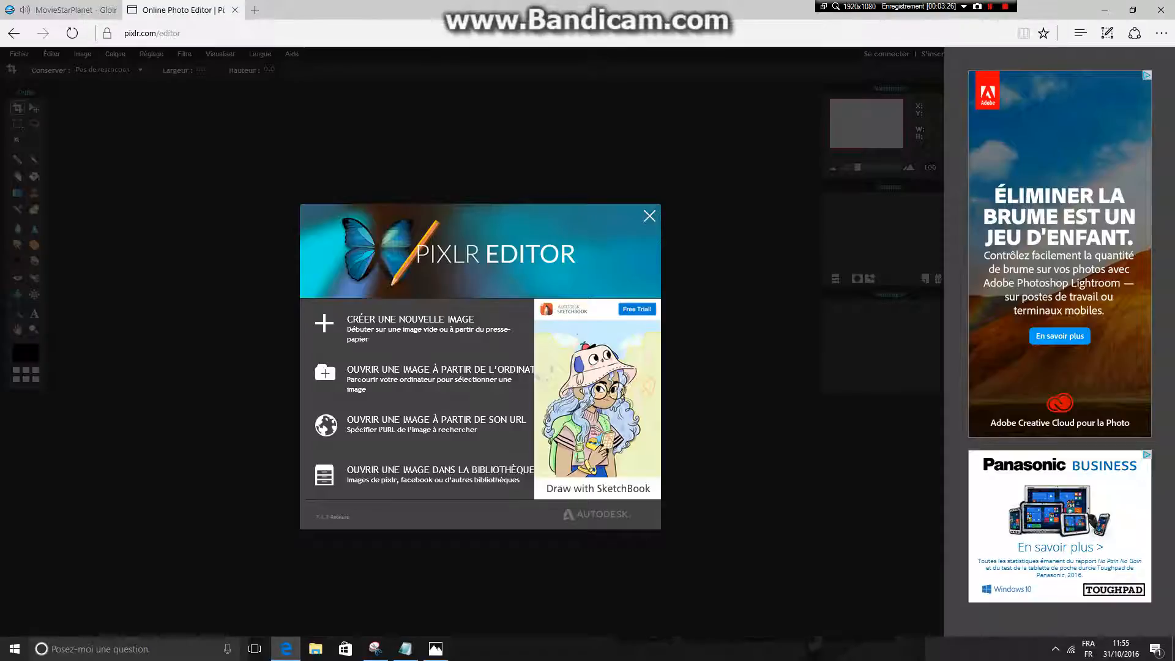
Step: Create a new blank, non-transparent image of 1280 x 720 pixels
left_click(410, 323)
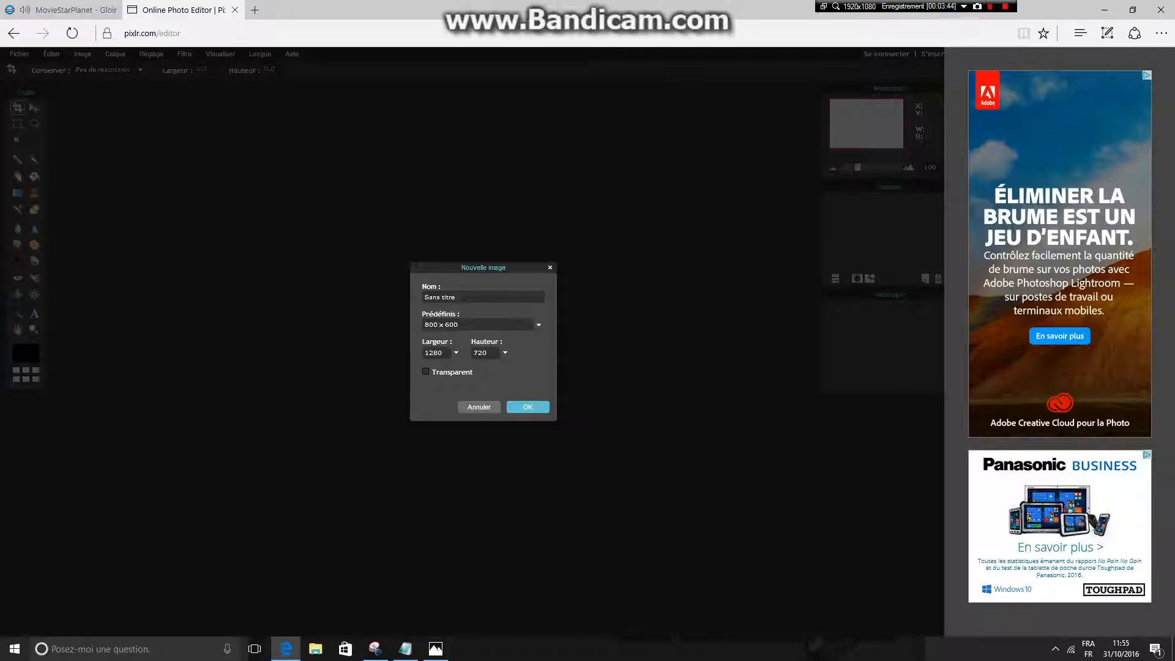
left_click(517, 404)
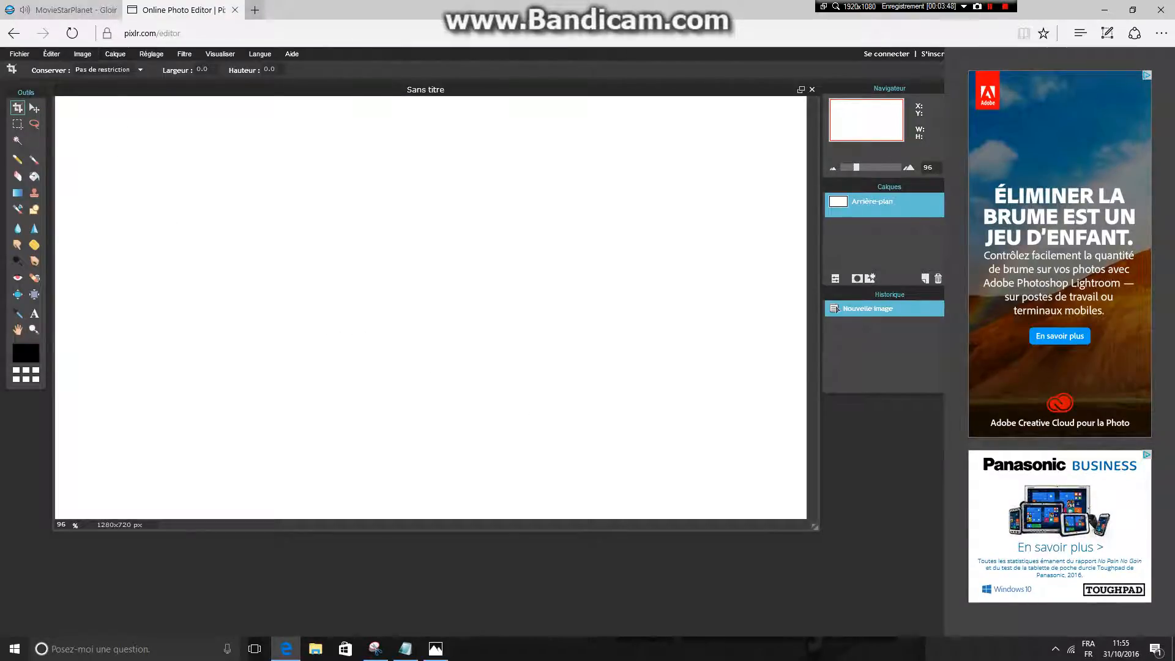
Step: Search the web for "fgond msp" in a new browser tab
left_click(255, 10)
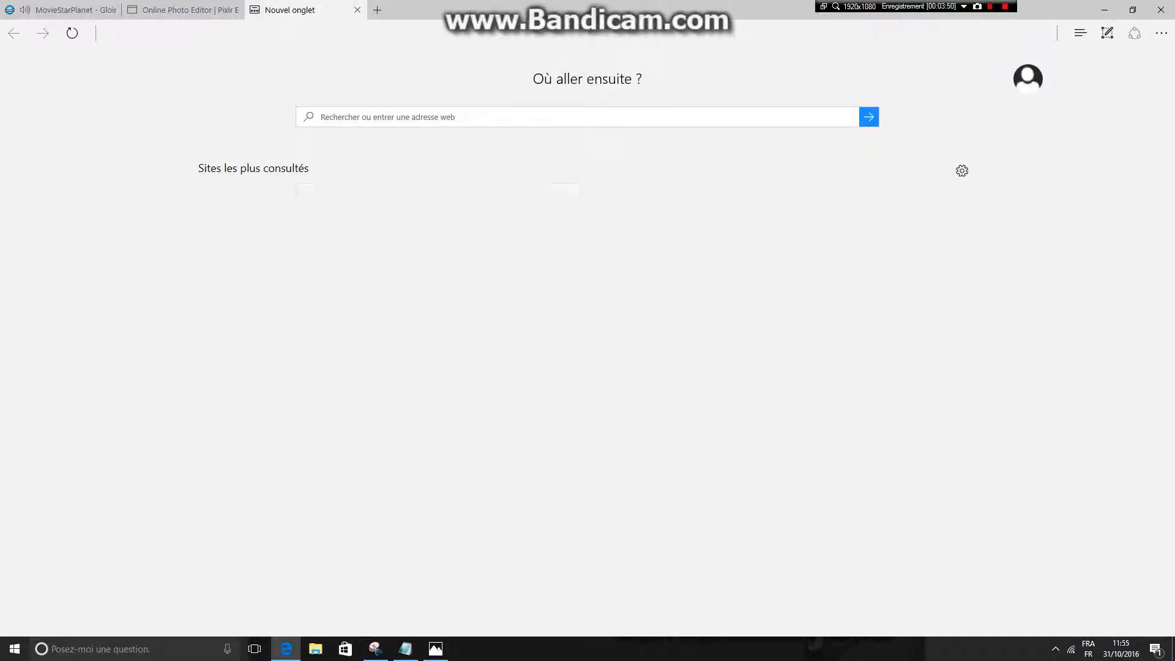
type("fgond msp")
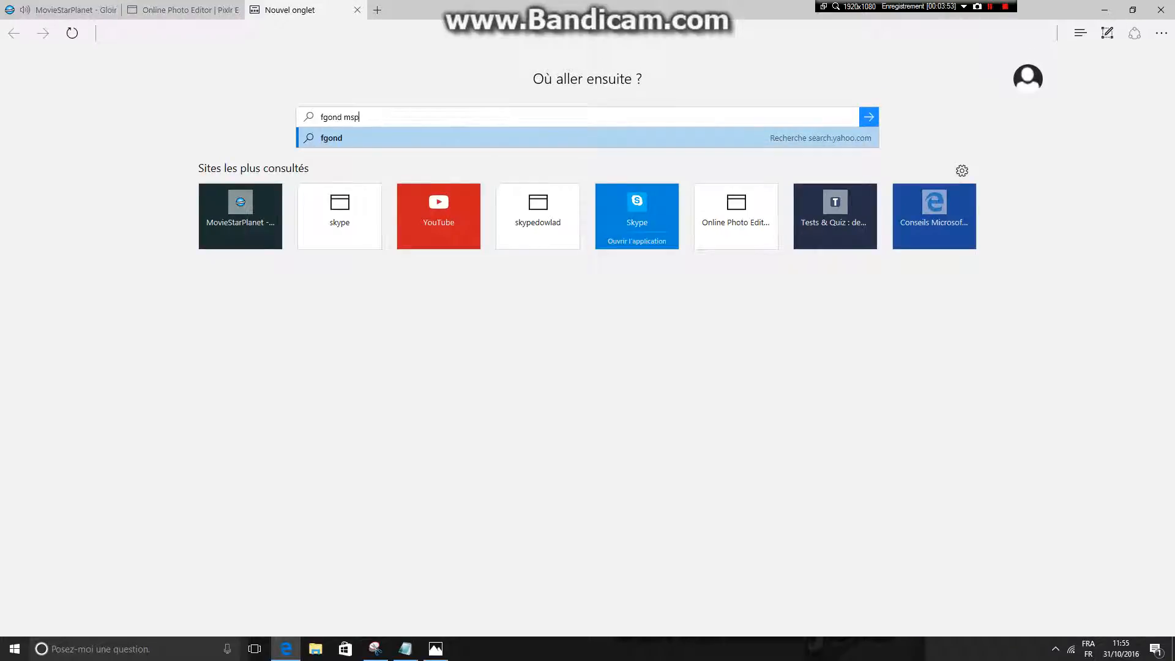
key("Return")
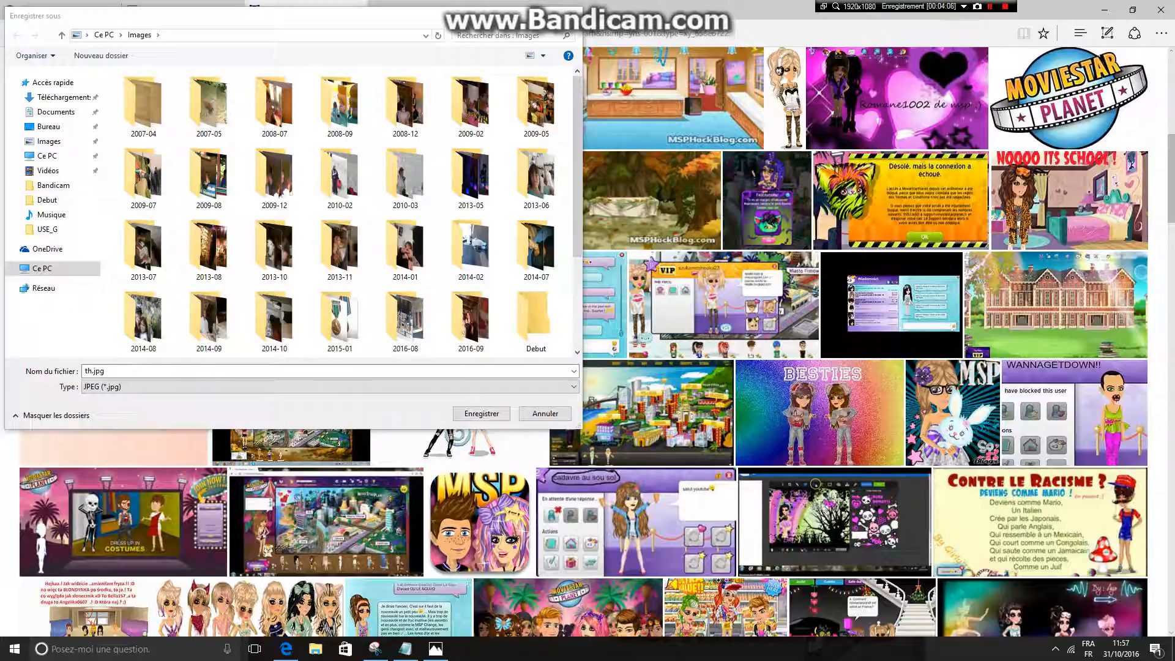
Step: Save the chosen search image in the Images folder, declining to replace th.jpg and adding a v to the file name
left_click(482, 414)
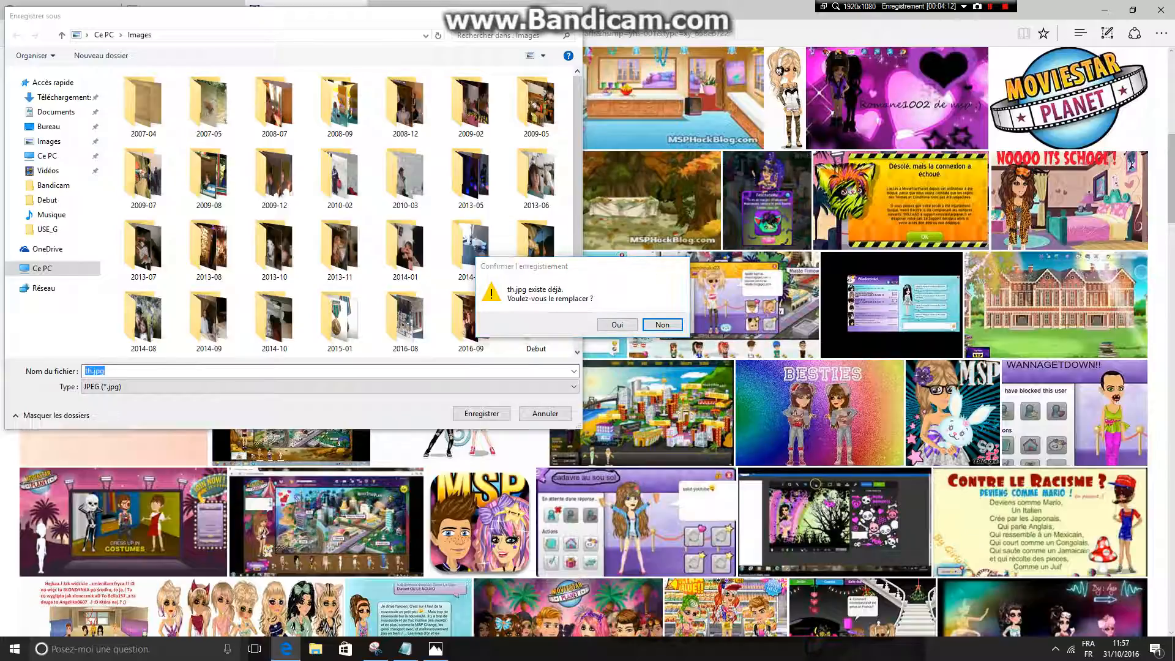
key("Return")
left_click(106, 371)
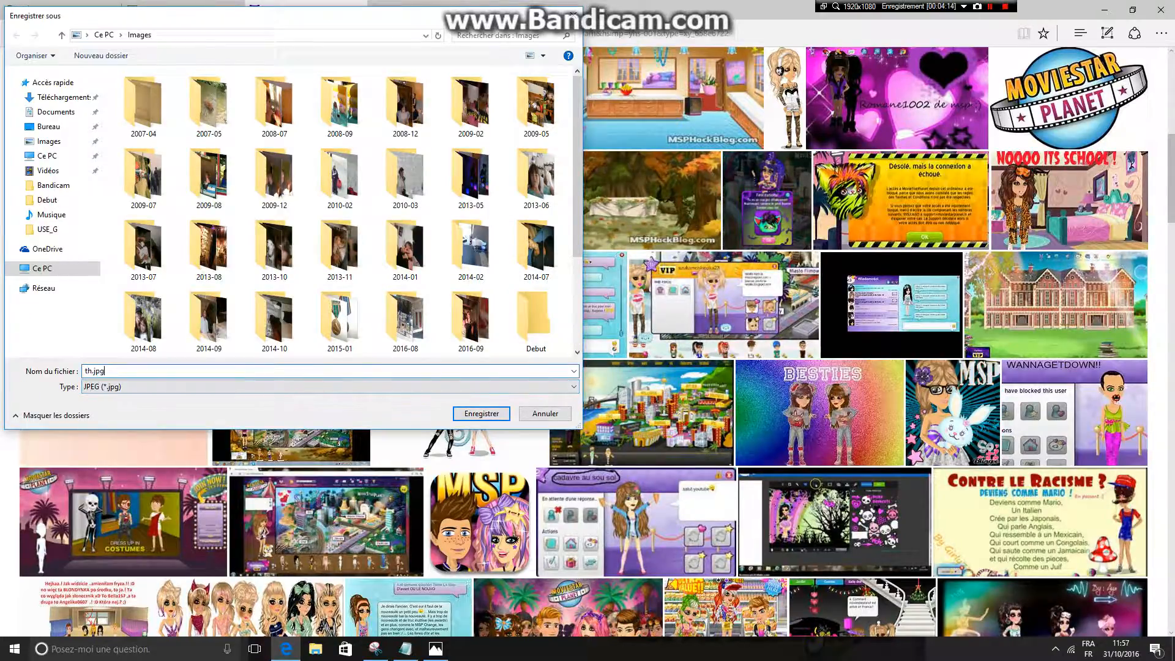
type("v")
key("Return")
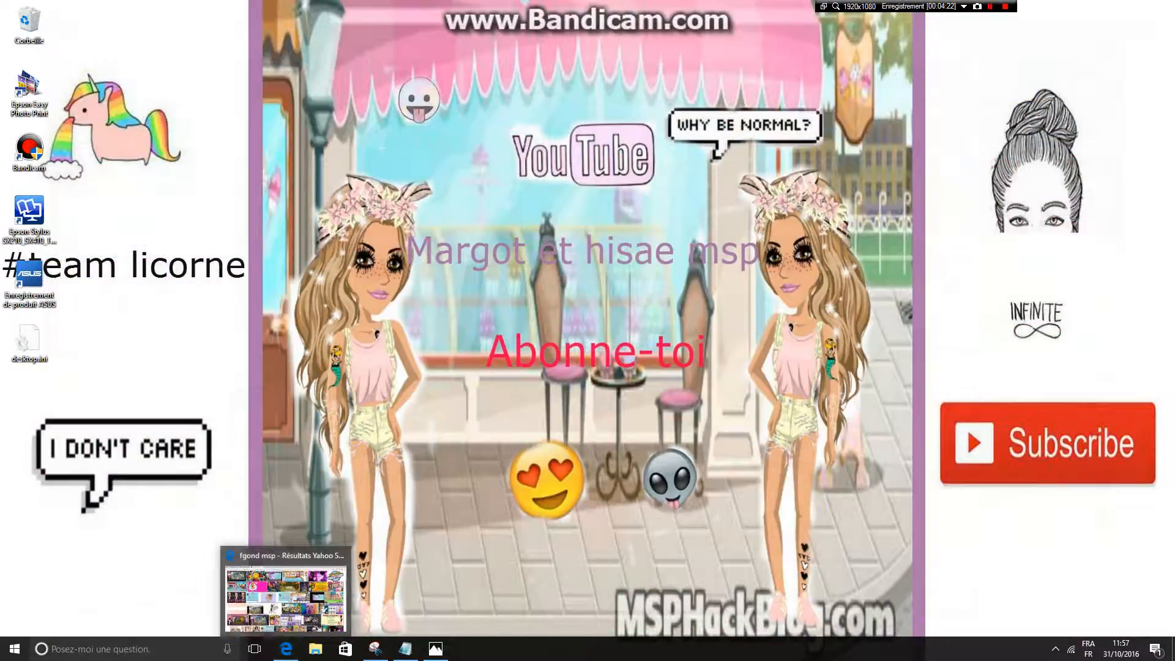
Step: Return to the blank image in Pixlr and add th.jpgvv.jpg from the Images folder as a new layer
key("ctrl+shift+Tab")
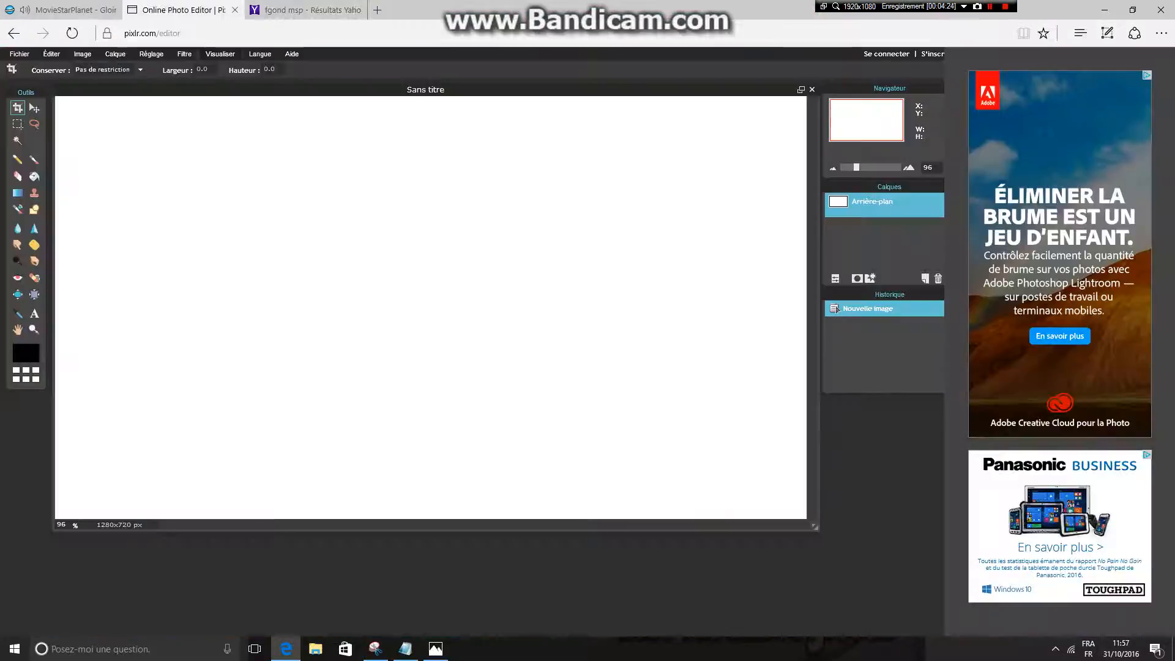
left_click(115, 54)
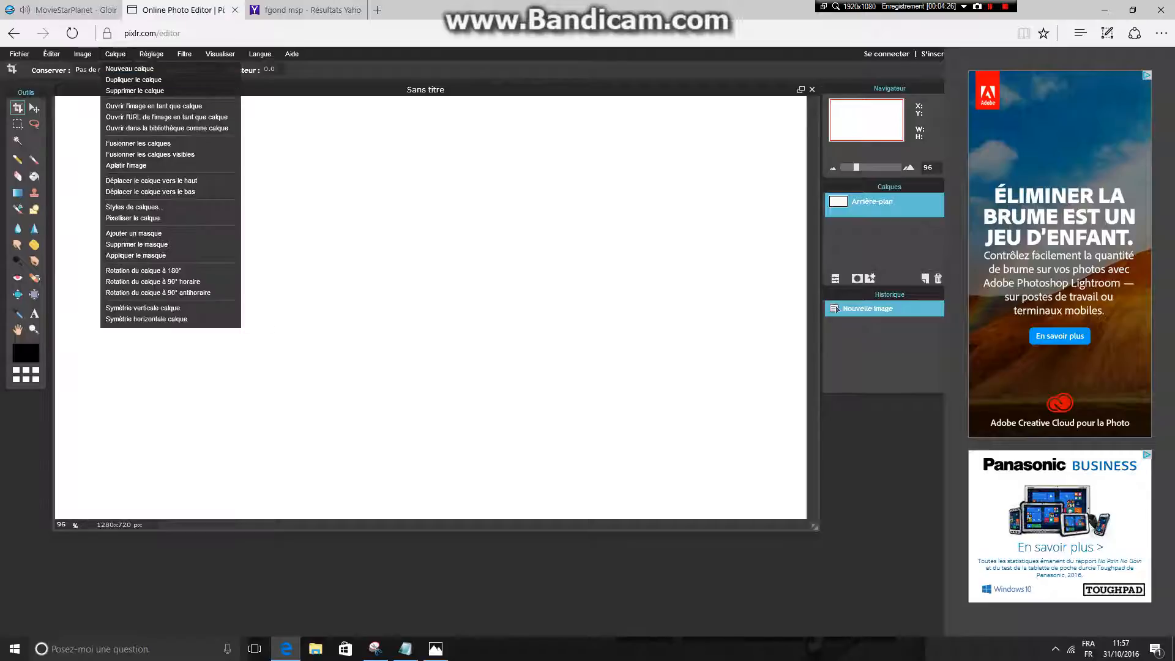
left_click(168, 106)
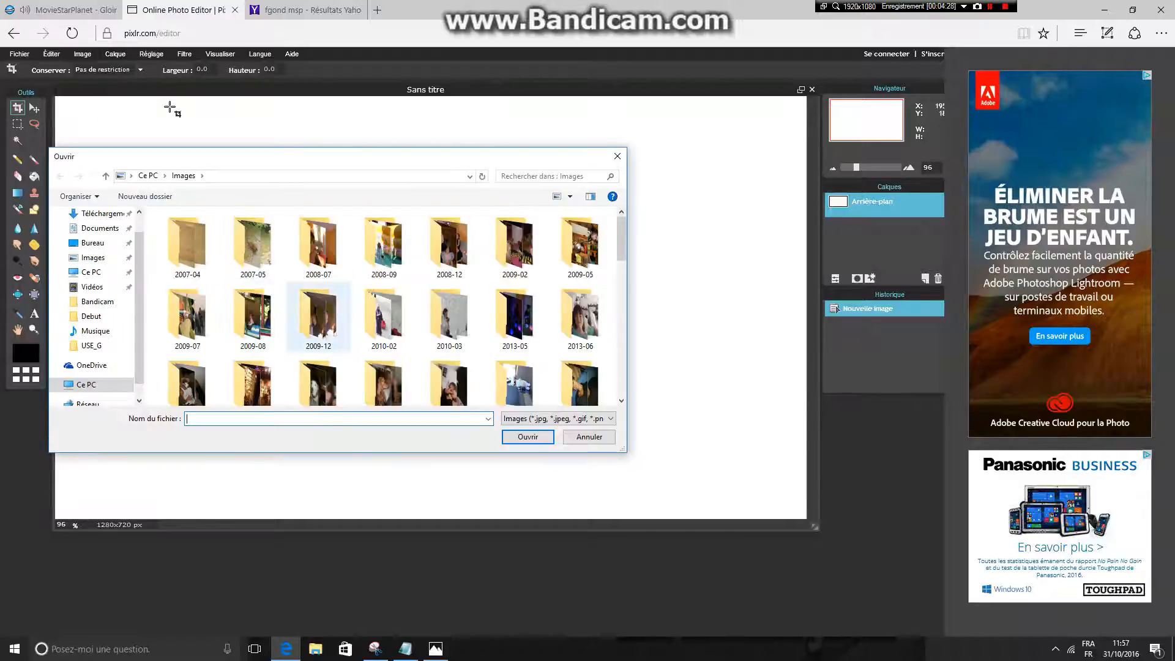
scroll(449, 364, "down", 5)
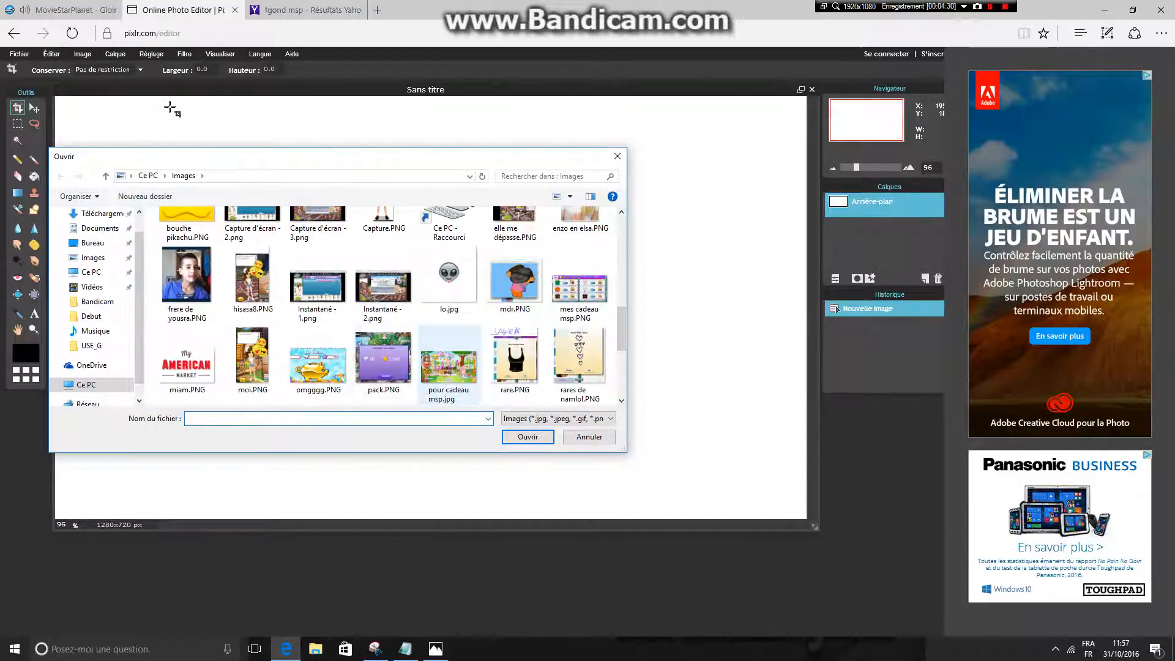
scroll(448, 364, "down", 5)
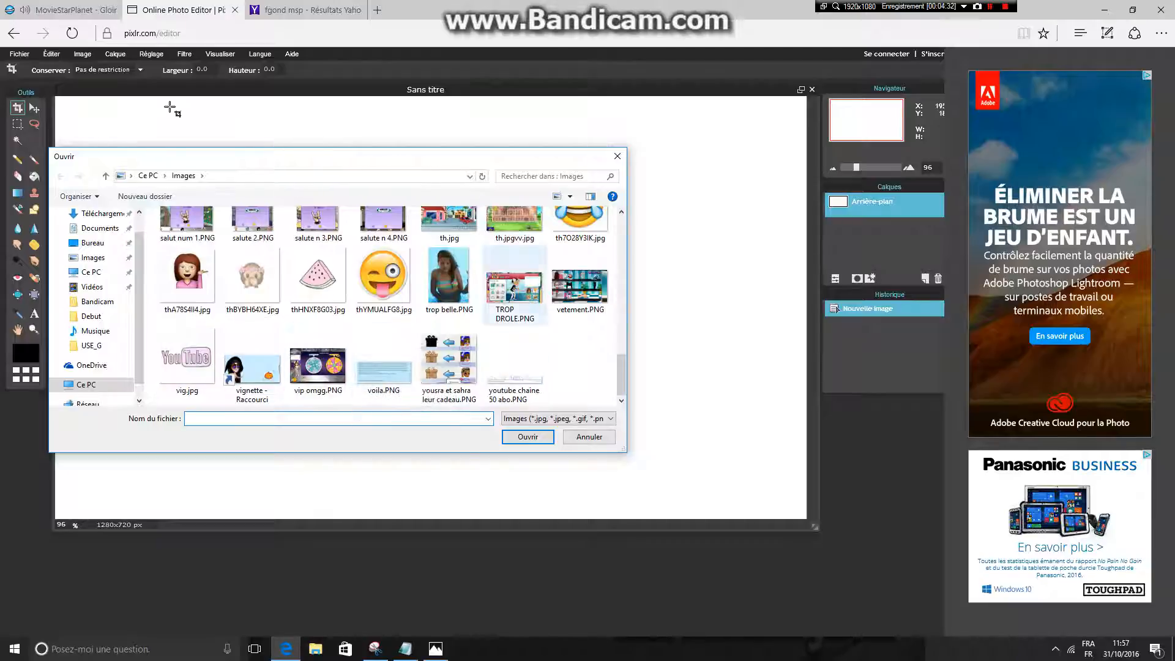
scroll(448, 244, "up", 1)
left_click(515, 245)
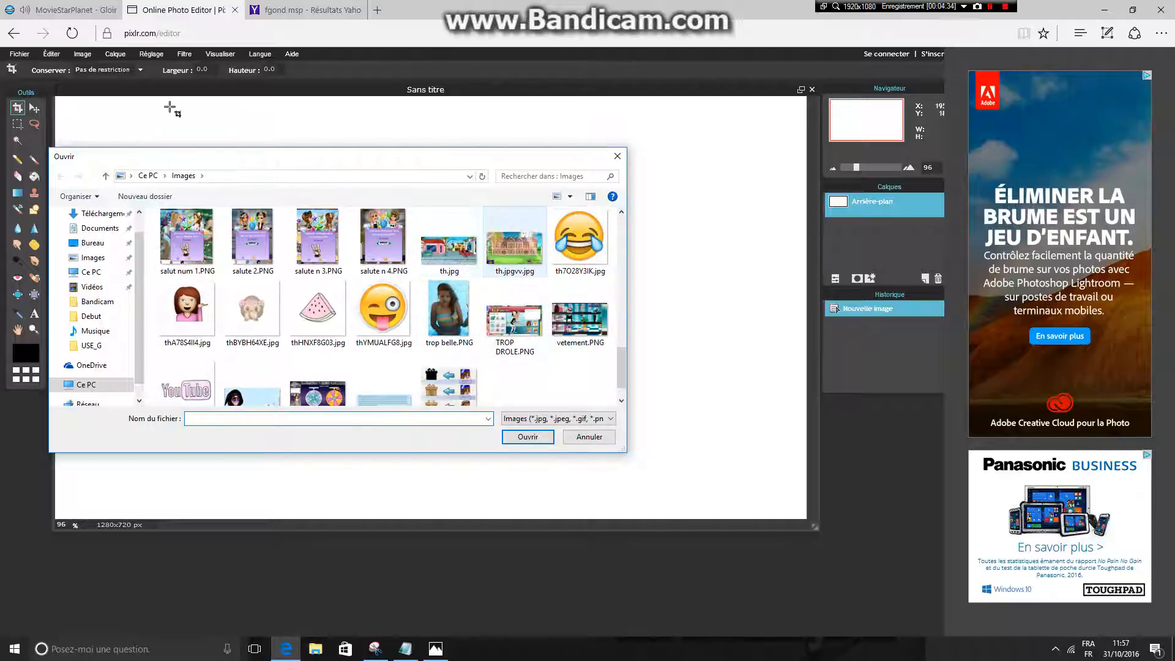
key("Return")
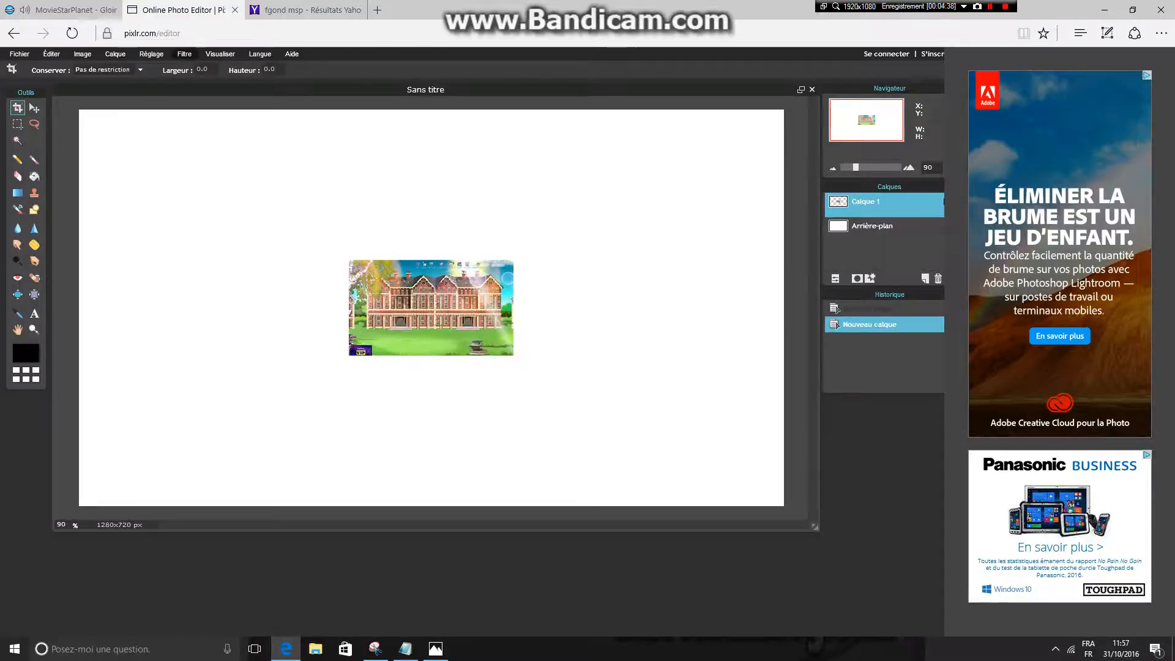
Step: Enlarge the mansion picture with a free transform, position it to cover the whole canvas, and apply the changes
scroll(126, 156, "down", 2)
scroll(202, 158, "up", 3)
scroll(214, 162, "up", 2)
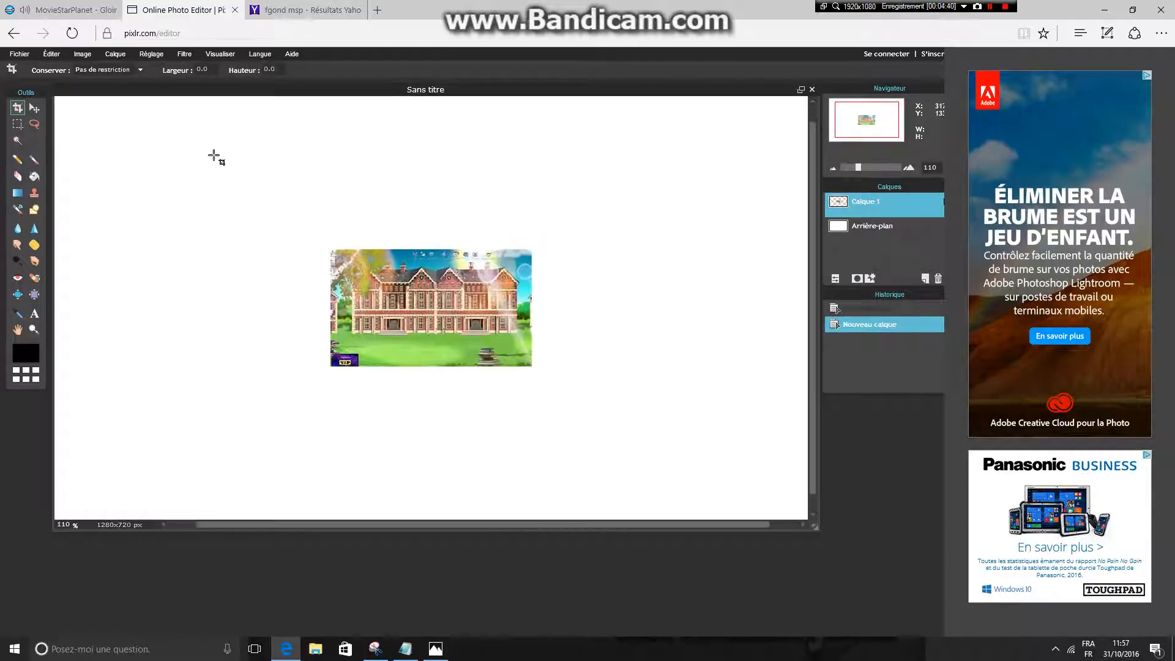
left_click(52, 54)
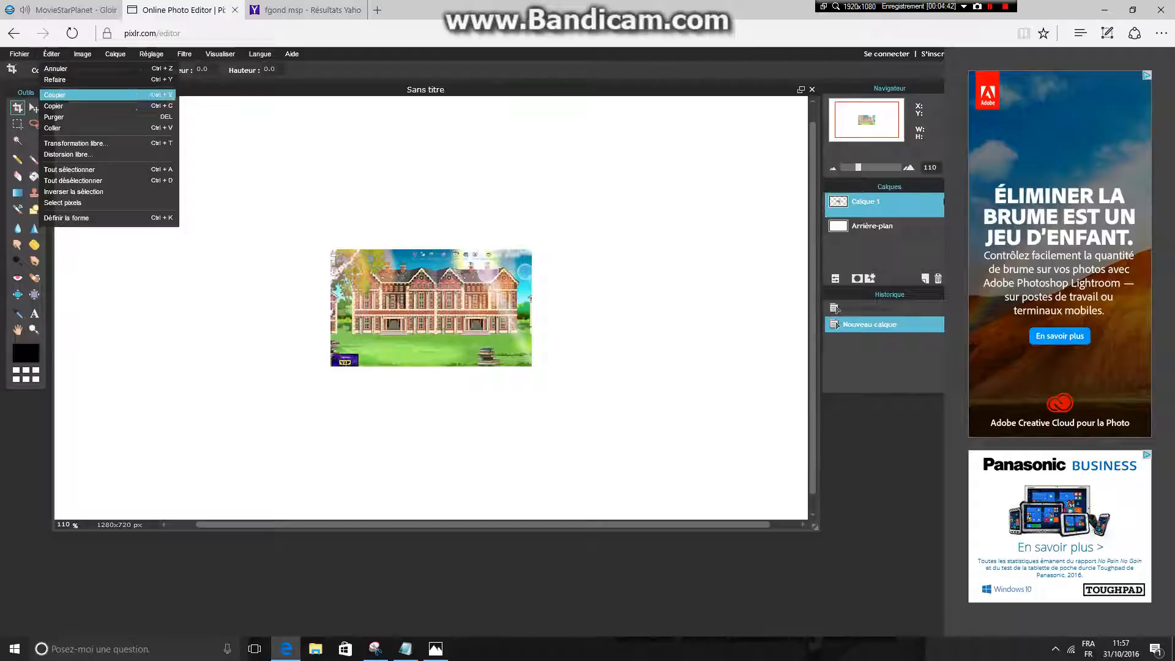
left_click(75, 143)
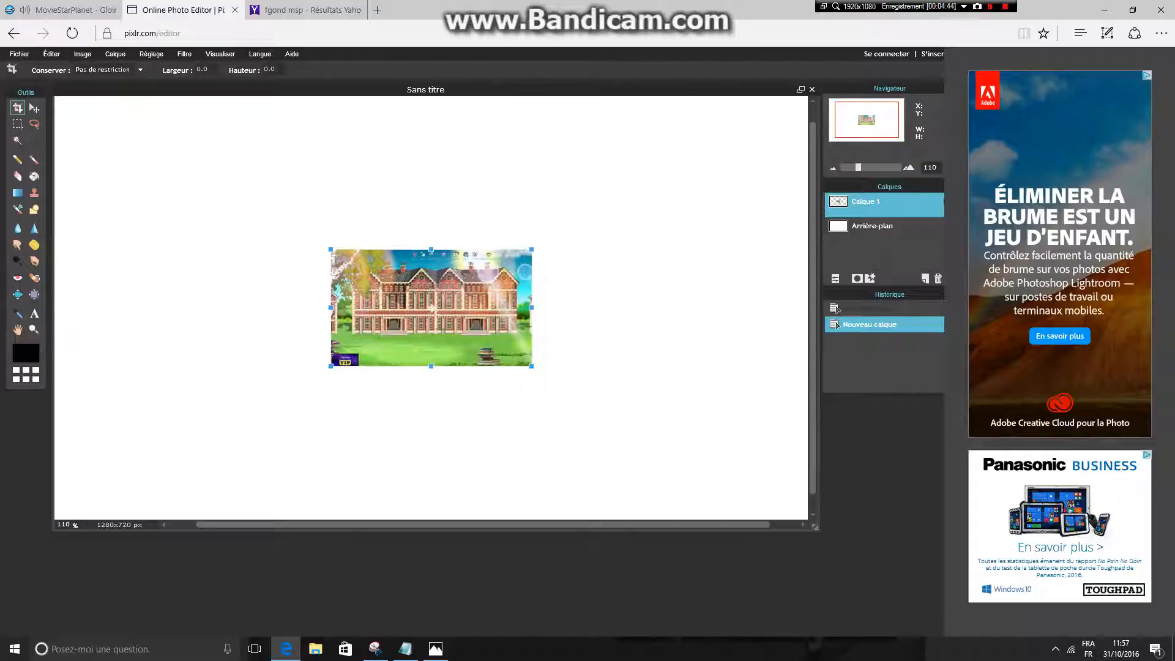
left_click_drag(530, 364, 871, 564)
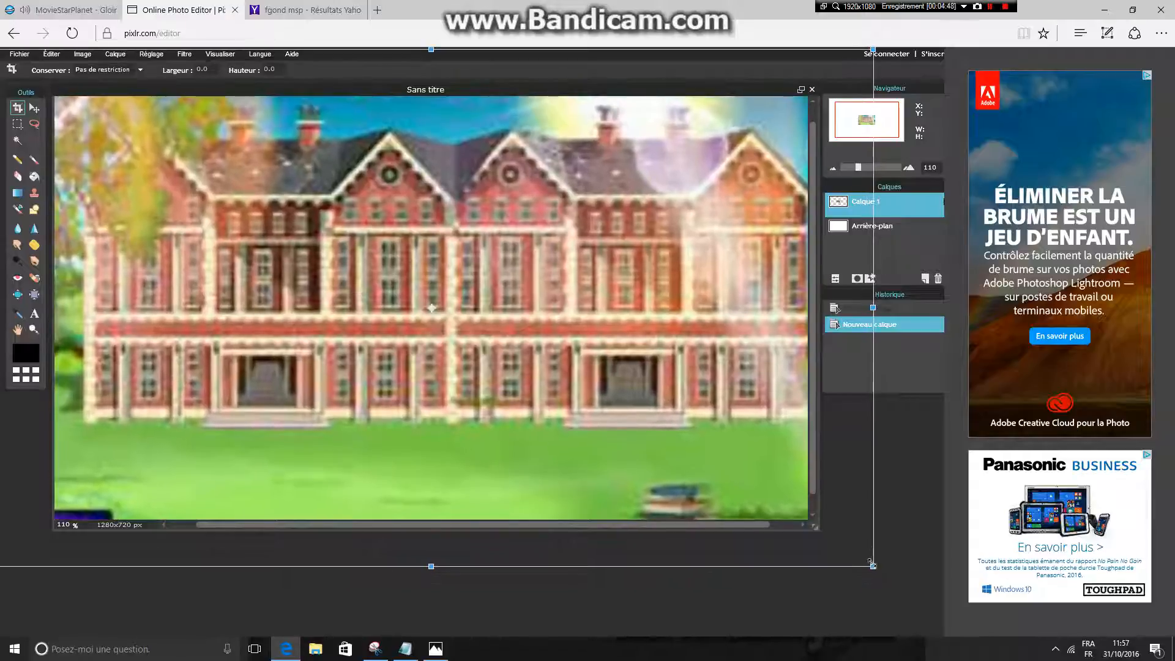
left_click_drag(695, 381, 698, 407)
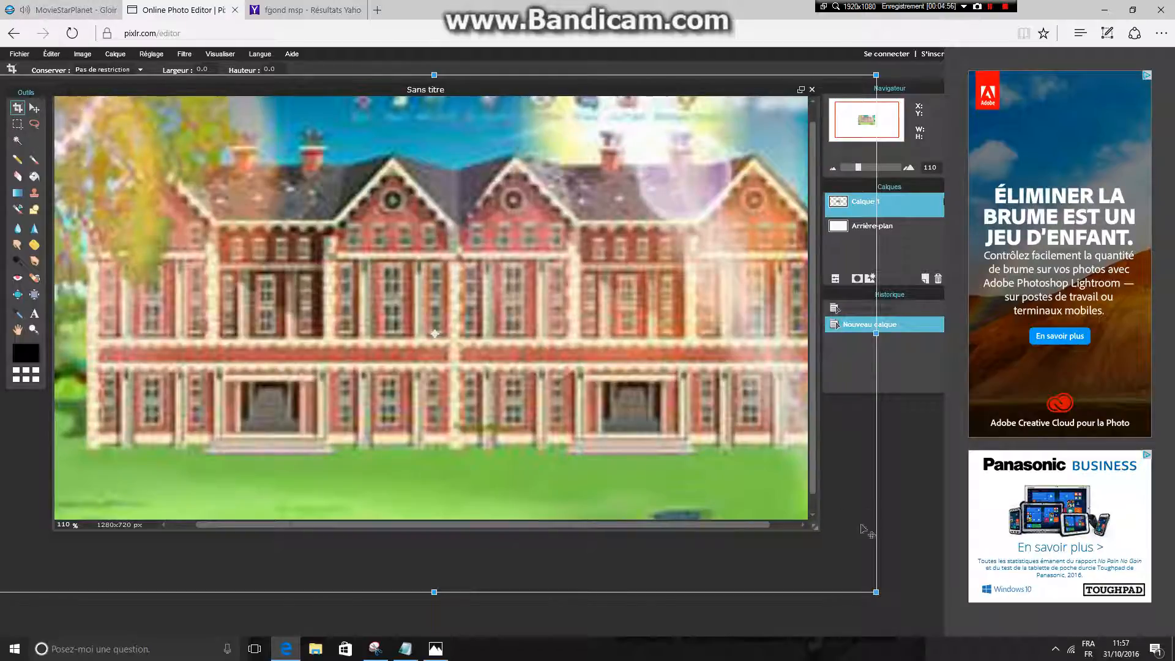
left_click_drag(878, 593, 847, 573)
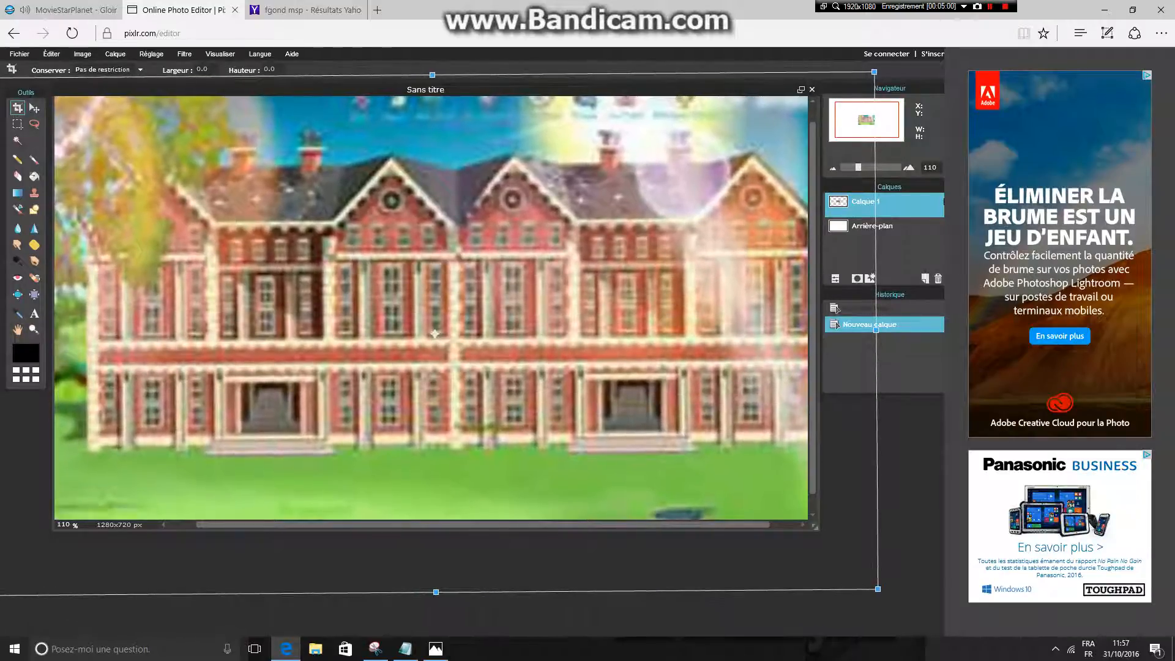
left_click_drag(434, 334, 497, 341)
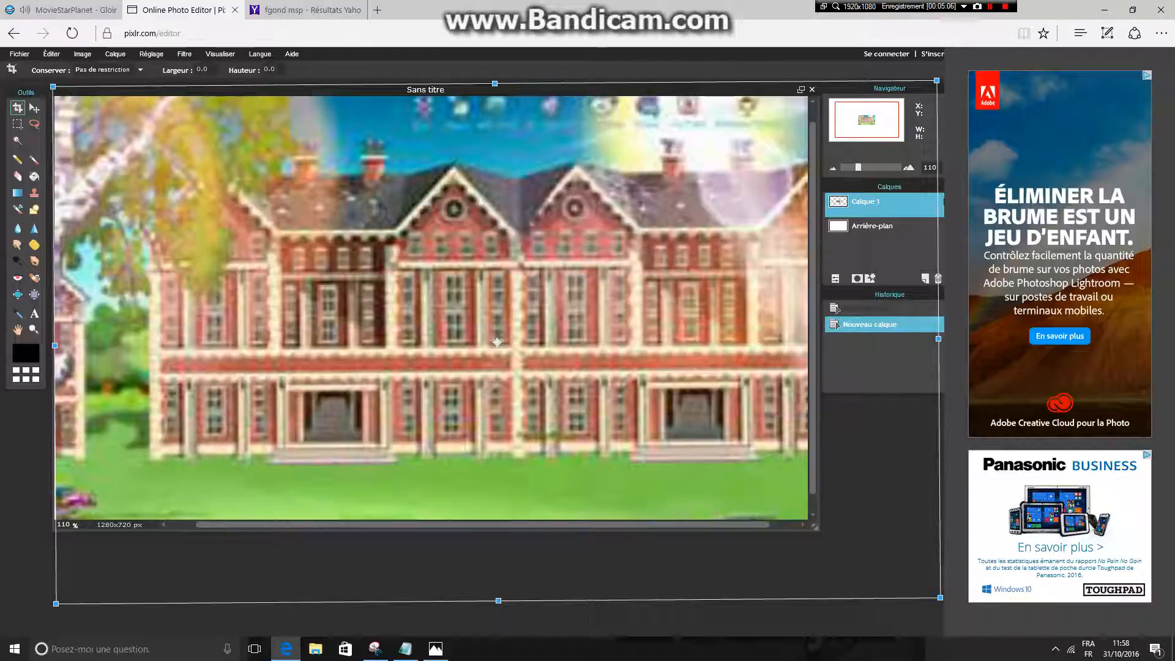
key("v")
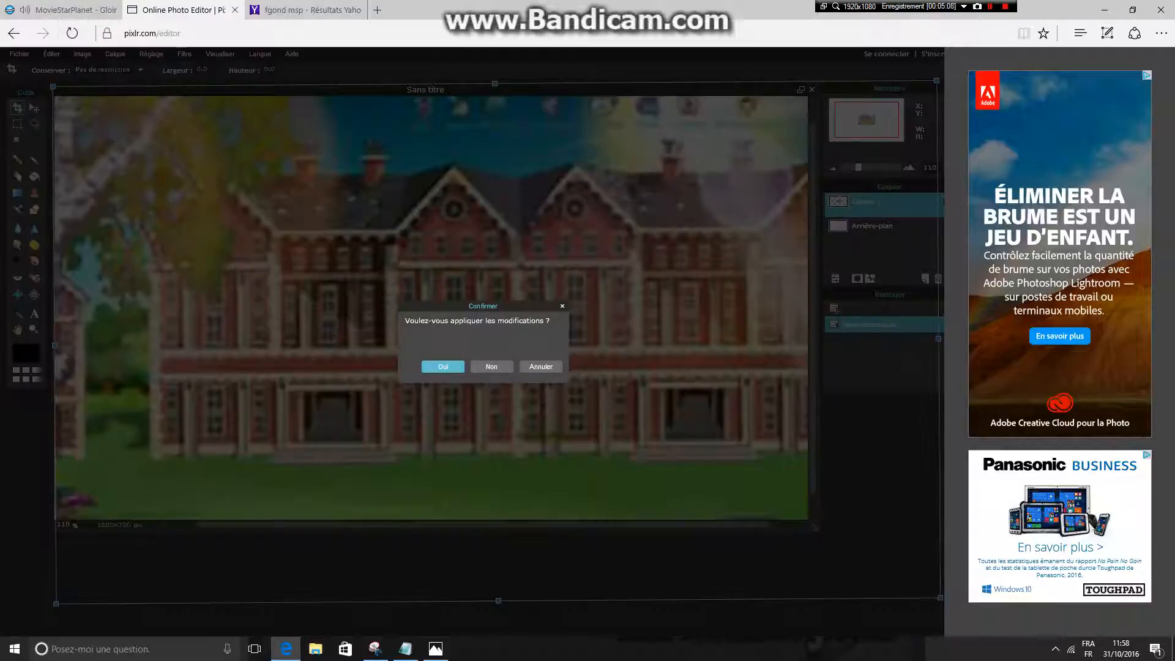
key("Return")
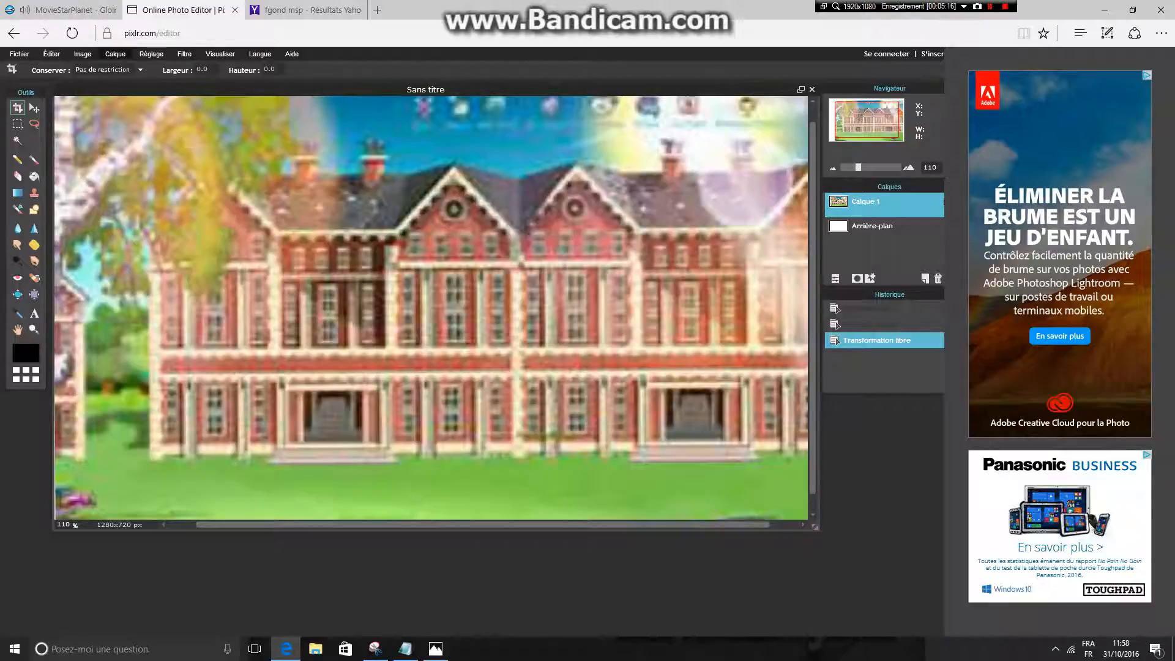
Step: Add the avatar picture Capture.PNG from the Images folder as another layer
left_click(115, 53)
left_click(160, 106)
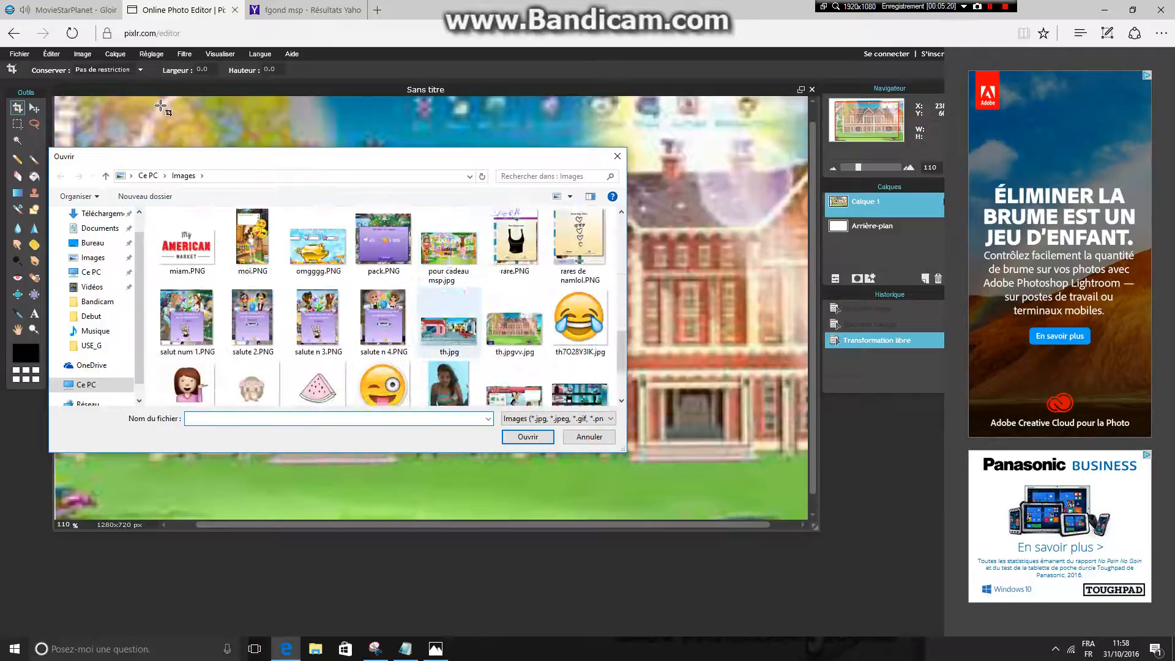
double_click(392, 208)
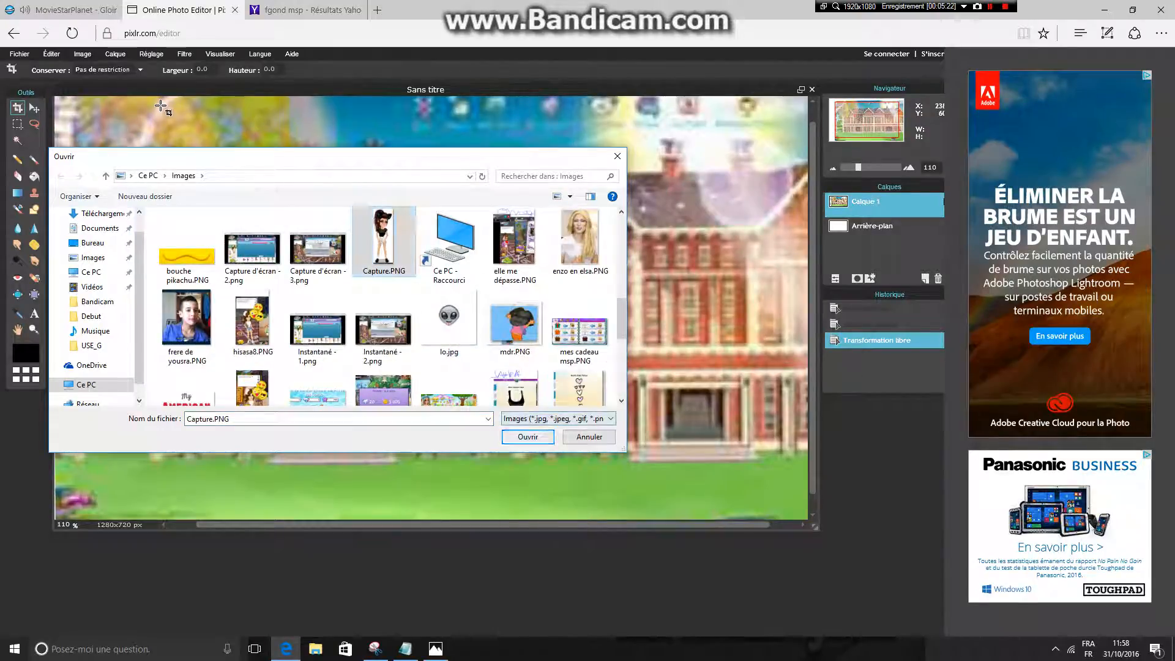
left_click_drag(405, 204, 370, 218)
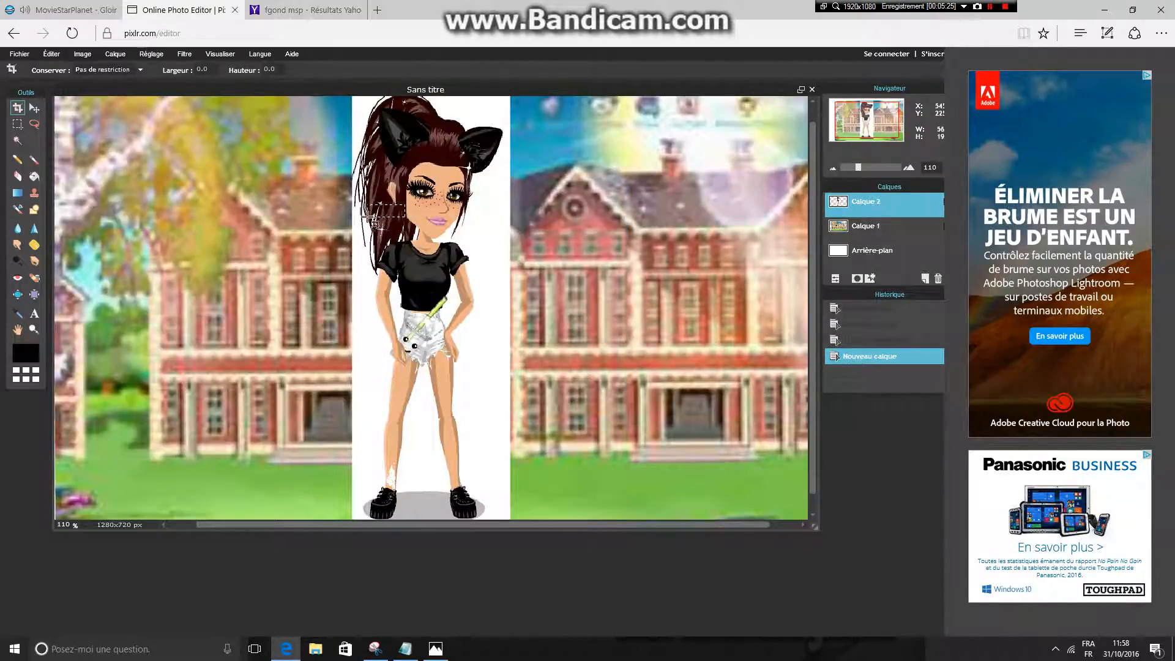
left_click(370, 218)
Step: Erase the white background around the avatar and between its legs with the Eraser tool
left_click(17, 177)
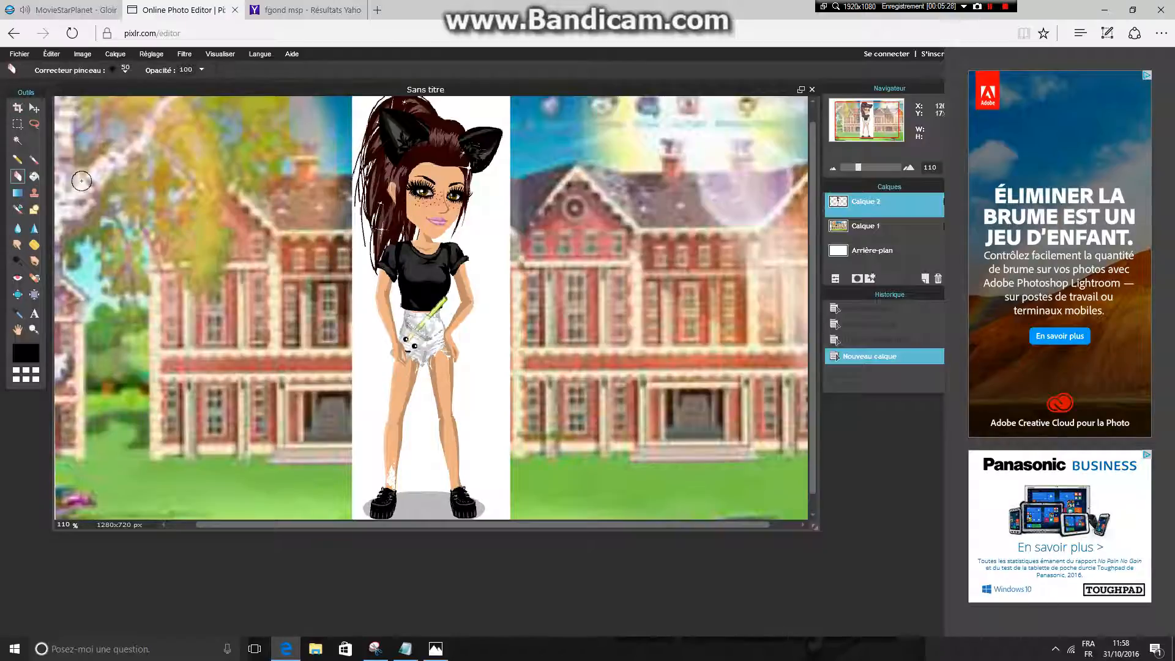
mouse_move(500, 199)
left_mouse_down()
mouse_move(512, 350)
mouse_move(522, 266)
mouse_move(515, 400)
mouse_move(493, 471)
mouse_move(509, 529)
left_mouse_up()
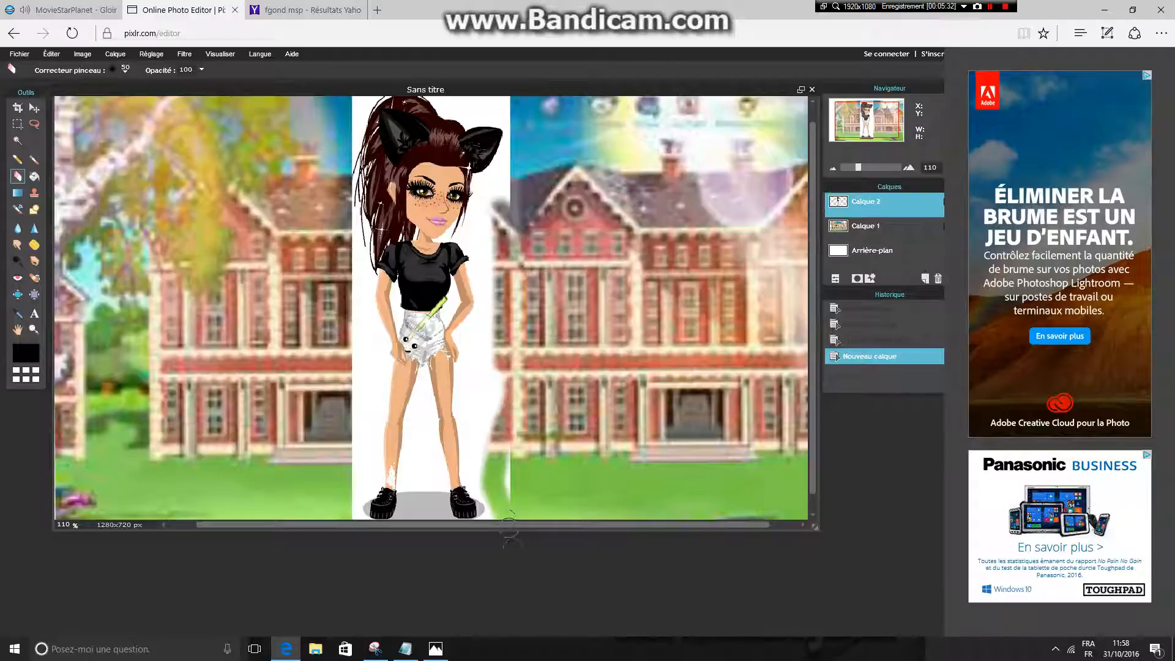
mouse_move(530, 439)
left_mouse_down()
mouse_move(509, 498)
mouse_move(505, 309)
mouse_move(501, 442)
mouse_move(495, 327)
mouse_move(481, 445)
mouse_move(503, 171)
mouse_move(499, 229)
mouse_move(477, 250)
mouse_move(475, 227)
mouse_move(485, 202)
mouse_move(475, 268)
mouse_move(486, 308)
mouse_move(460, 337)
mouse_move(472, 353)
mouse_move(462, 402)
mouse_move(463, 380)
mouse_move(471, 462)
mouse_move(483, 447)
mouse_move(472, 478)
mouse_move(489, 507)
left_mouse_up()
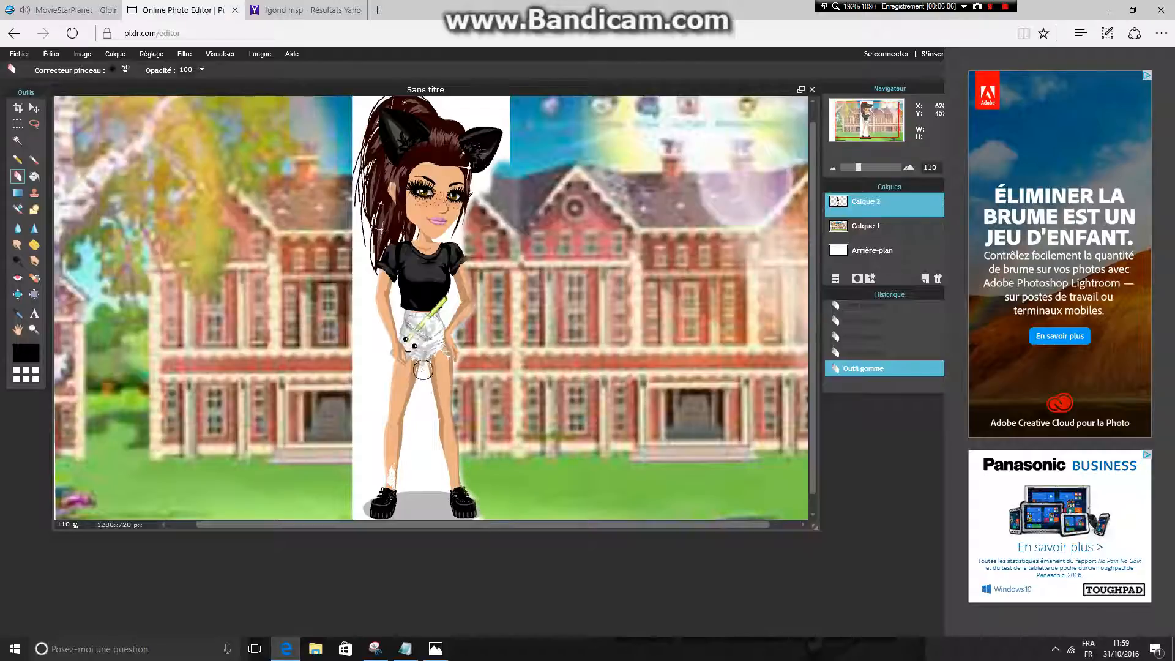
mouse_move(421, 374)
left_mouse_down()
mouse_move(423, 528)
mouse_move(420, 486)
mouse_move(412, 523)
mouse_move(410, 481)
mouse_move(407, 513)
left_mouse_up()
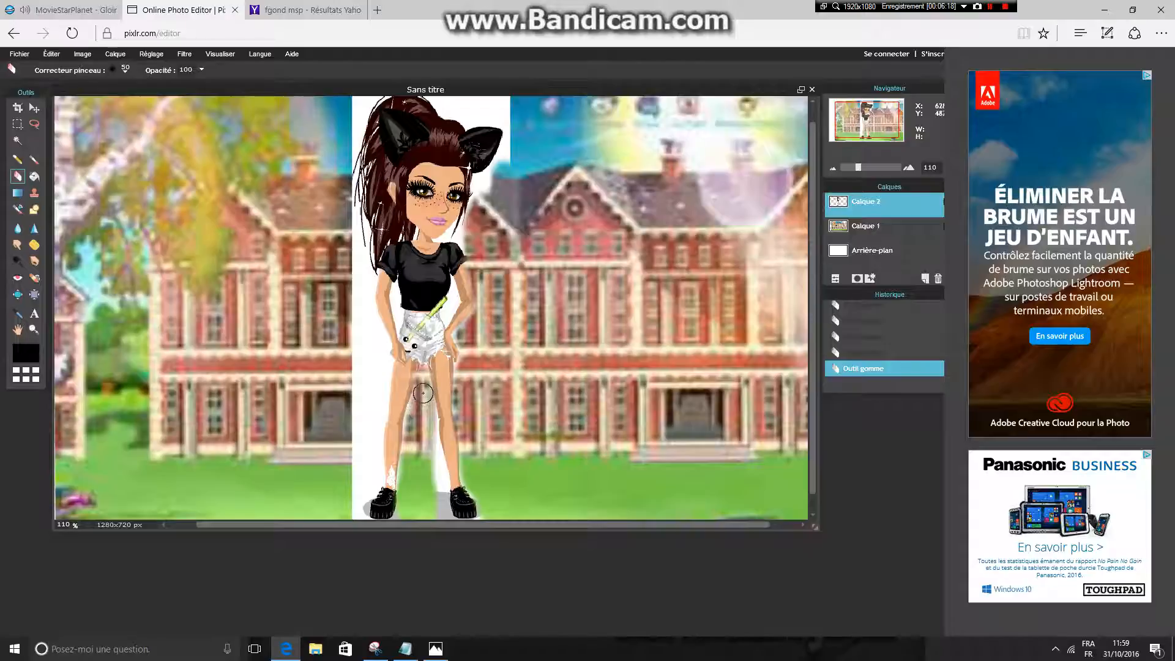
left_click_drag(425, 426, 439, 516)
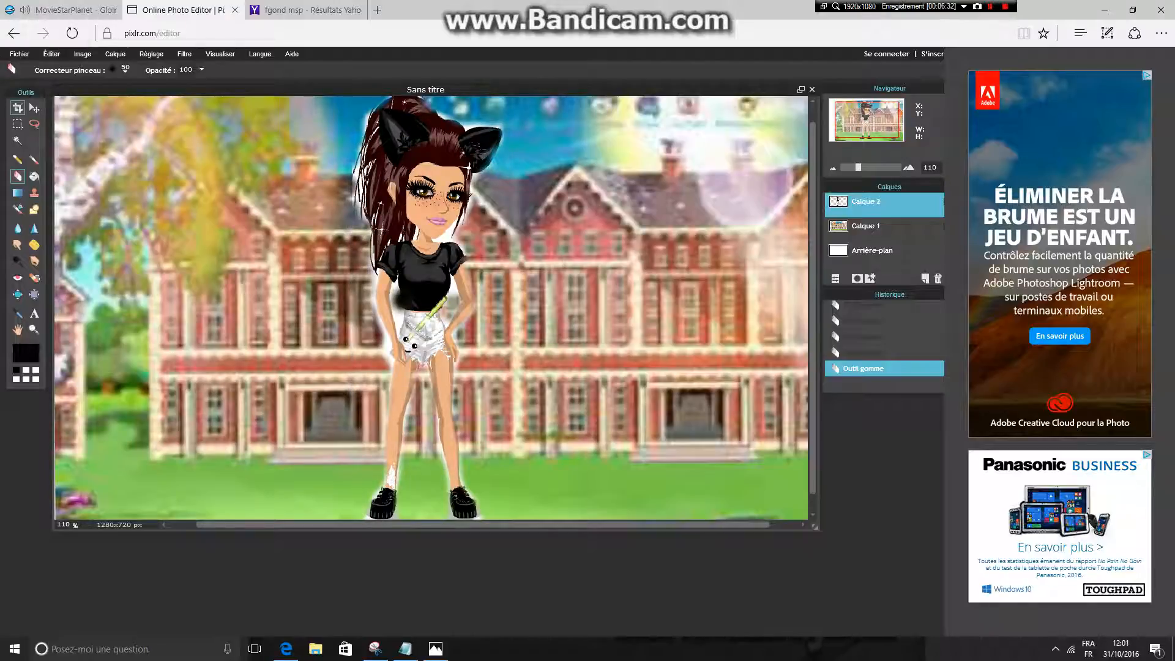
Step: Free-transform the avatar layer, shrinking it slightly and placing it at the canvas's left edge, and apply the changes
key("v")
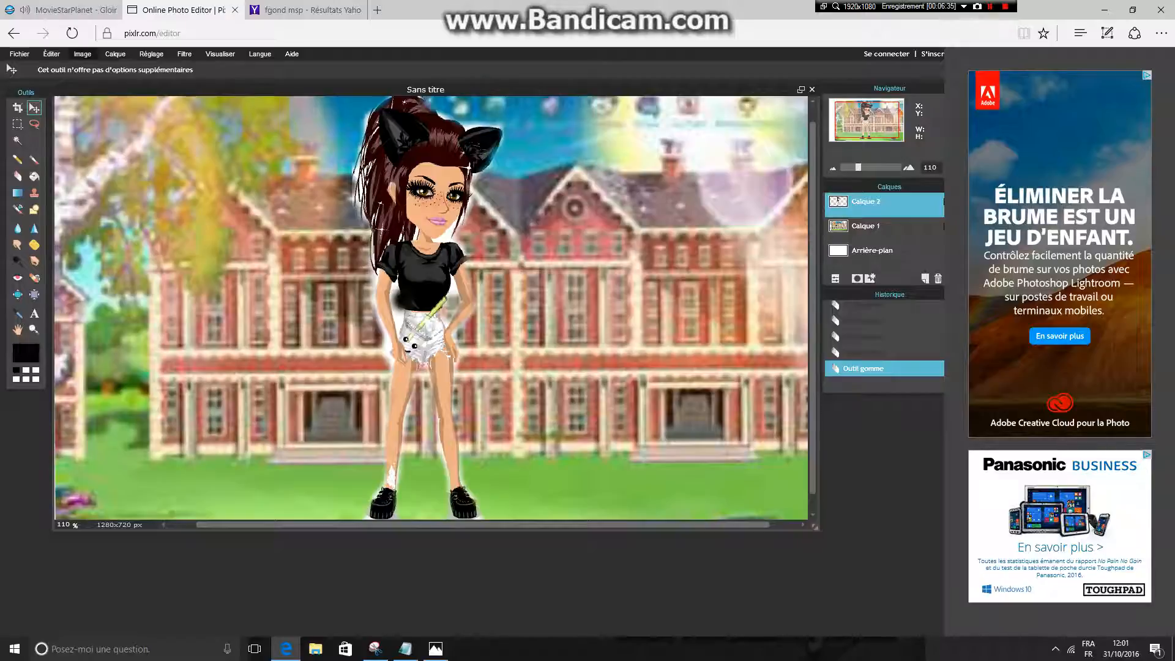
left_click(82, 54)
mouse_move(52, 54)
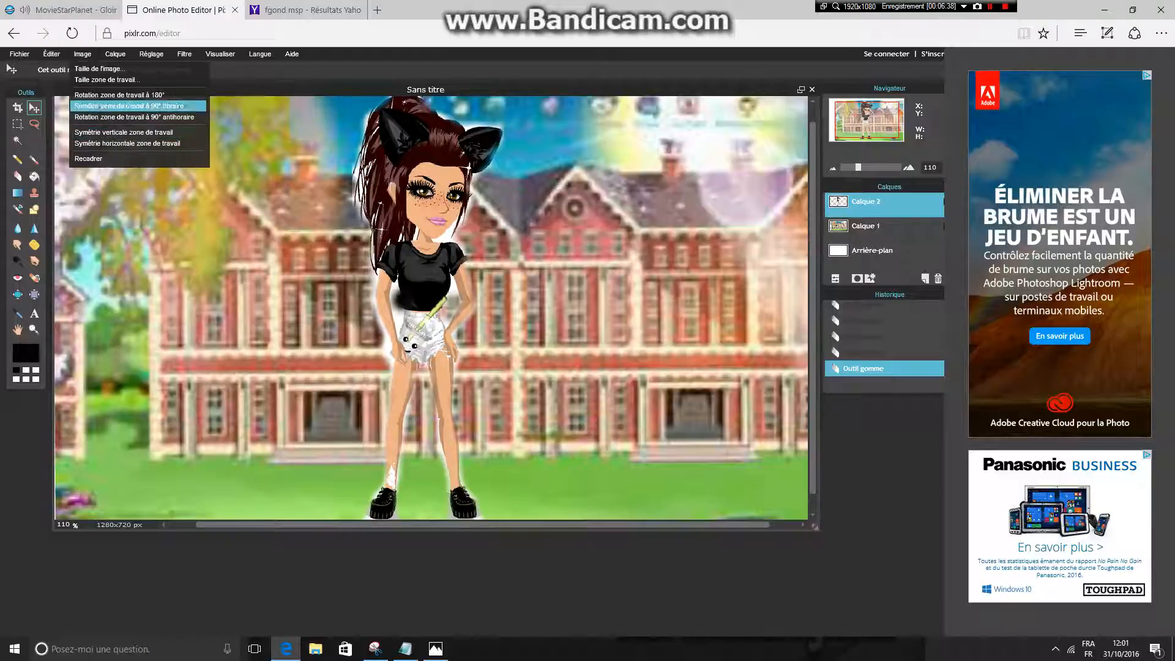
left_click(76, 144)
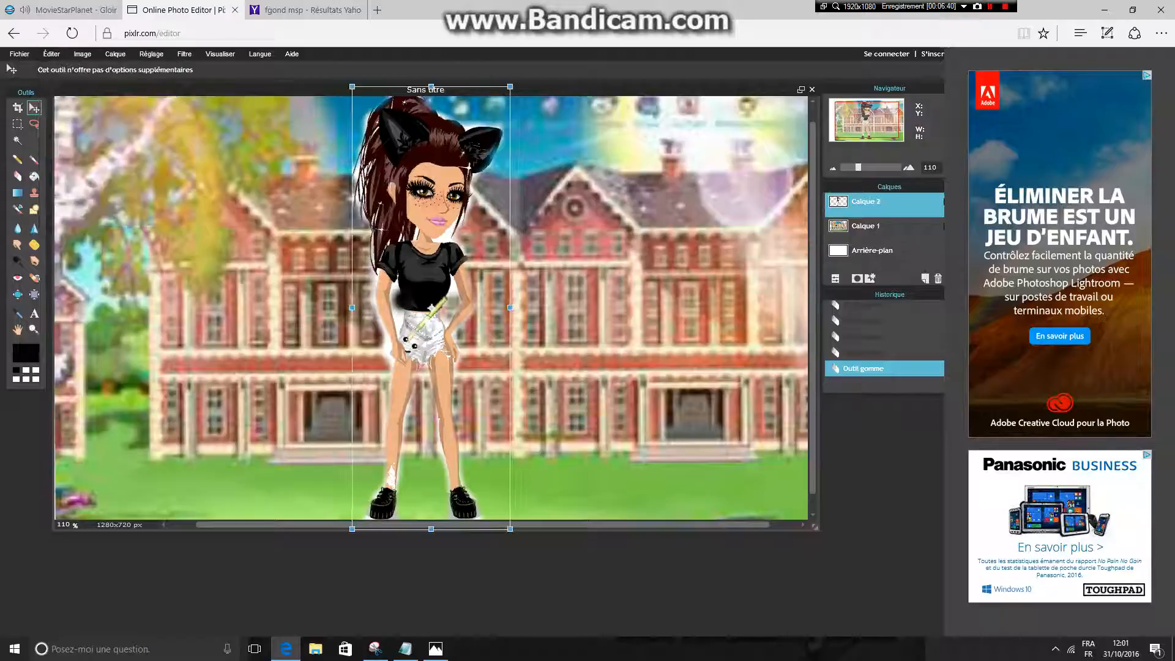
left_click_drag(378, 197, 134, 166)
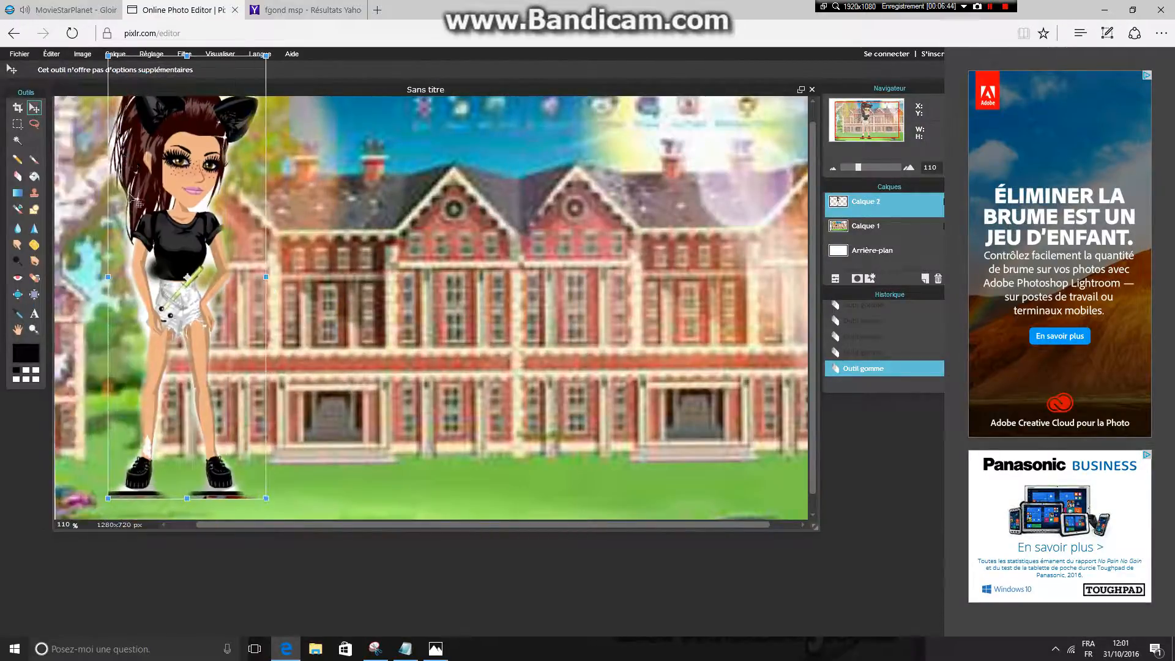
left_click_drag(267, 498, 183, 493)
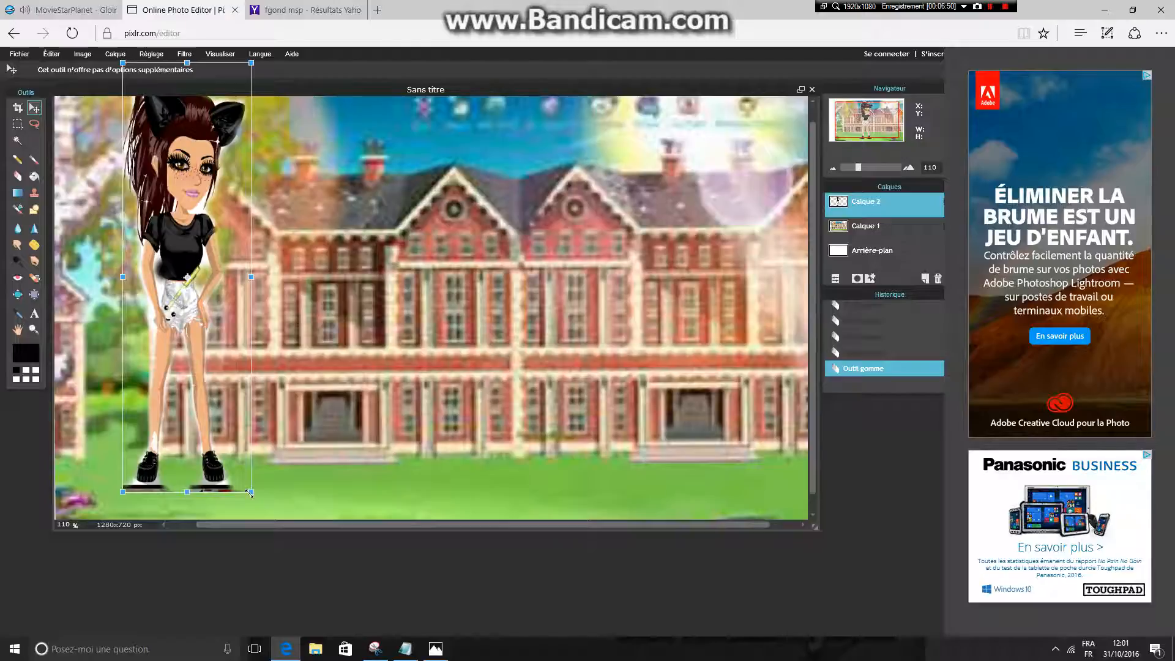
left_click_drag(252, 492, 256, 495)
left_click_drag(178, 263, 129, 298)
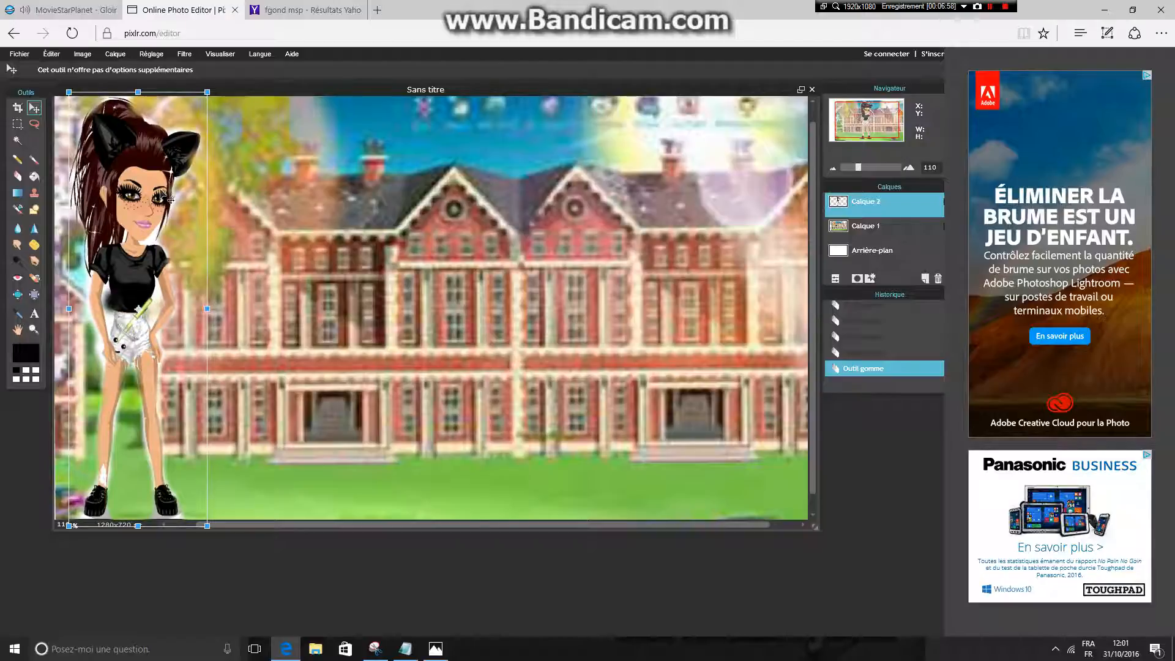
key("Return")
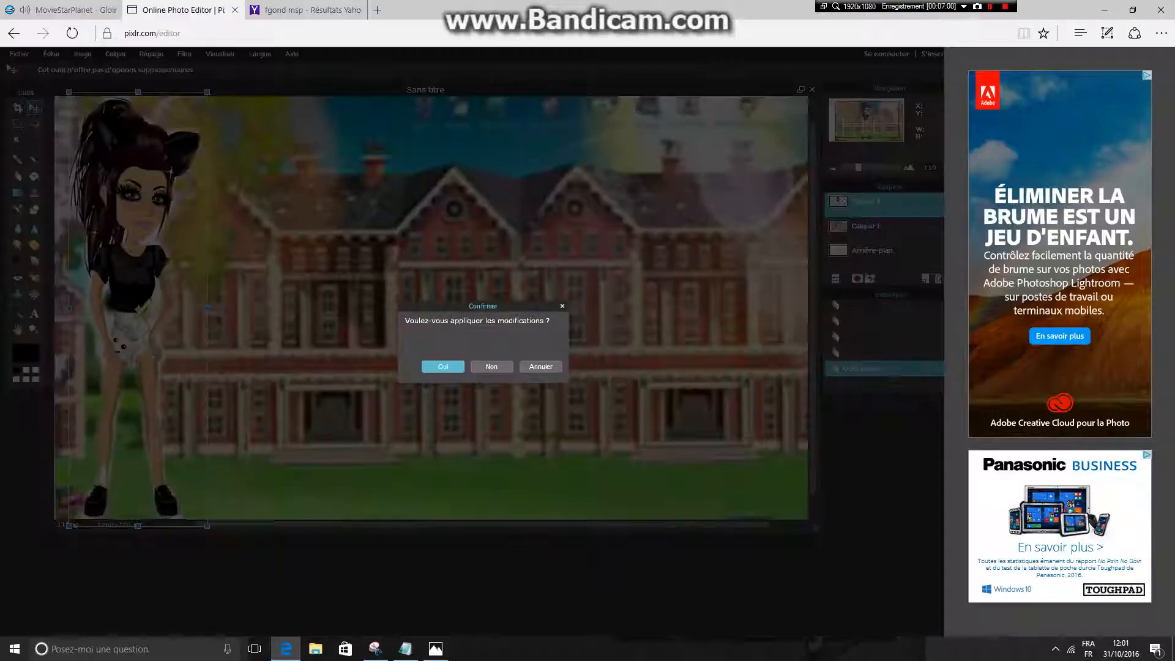
key("Return")
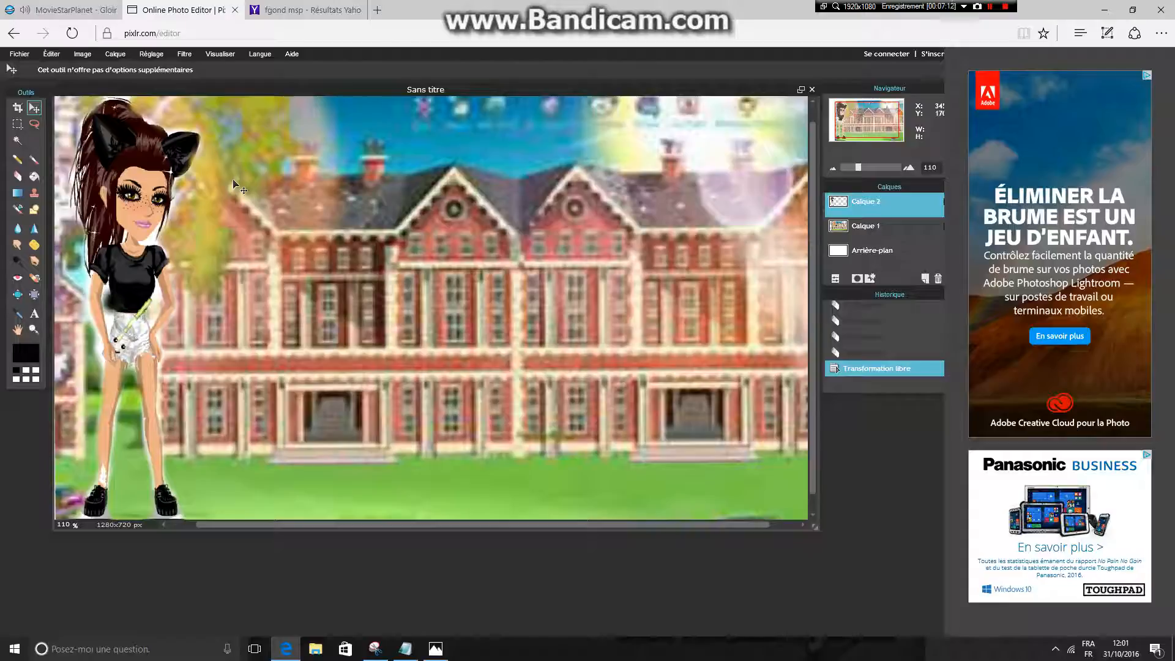
Step: Add a text over the mansion's roof reading "comment je fais mes migniature" with the Text tool
left_click(34, 313)
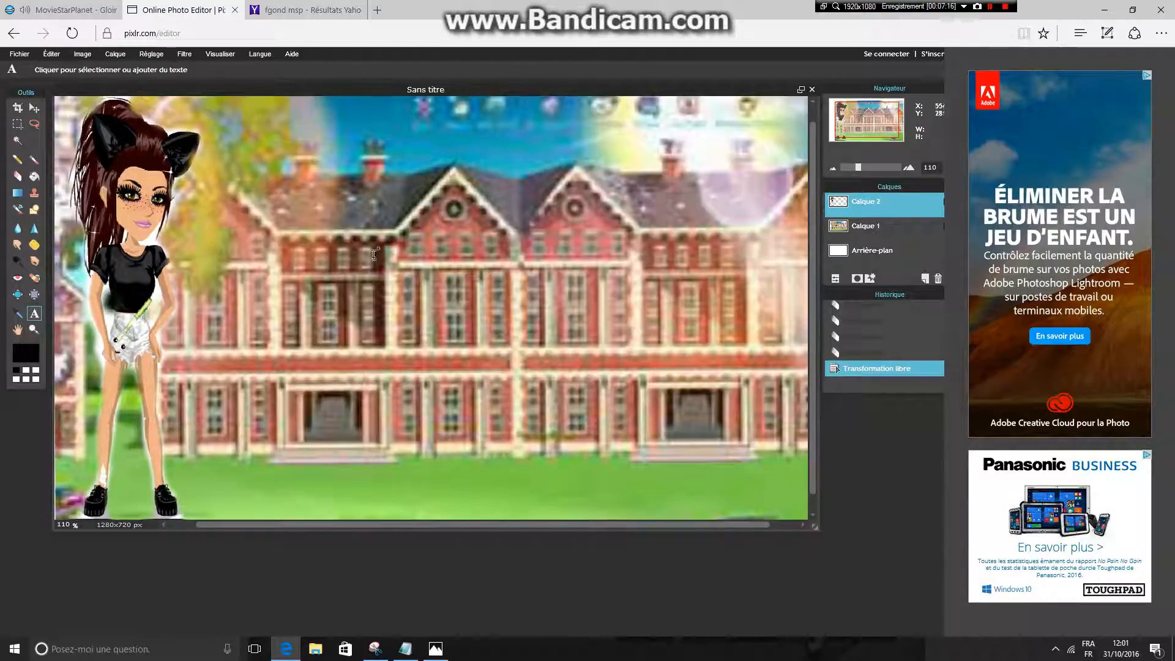
left_click(331, 208)
type("co")
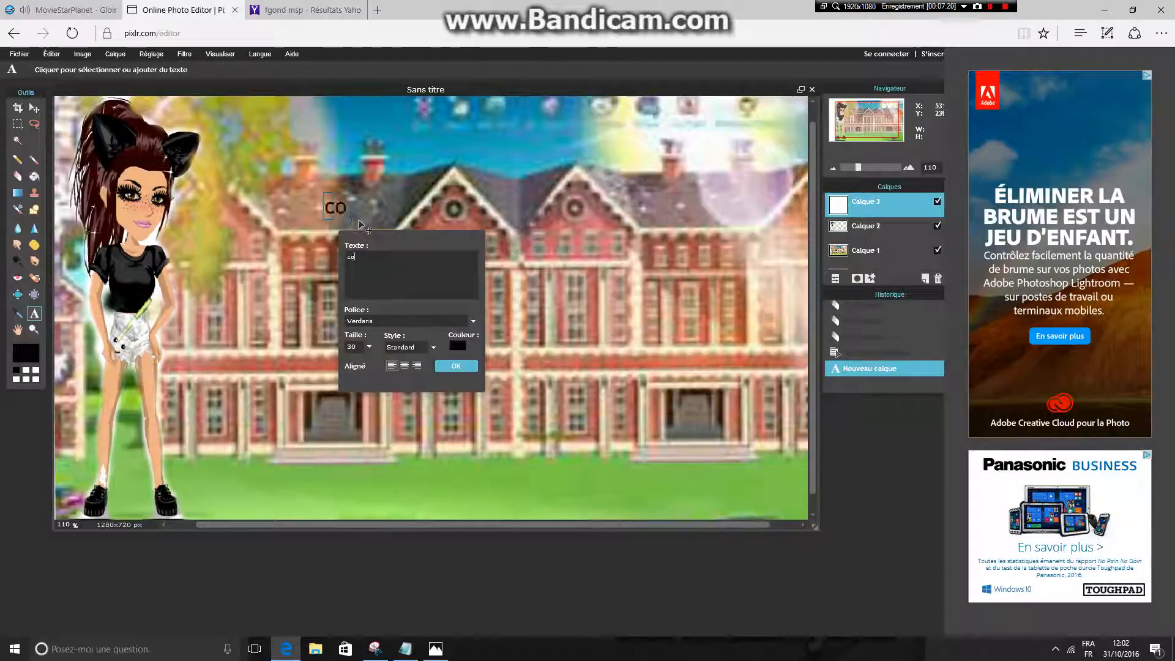
type("mment hj")
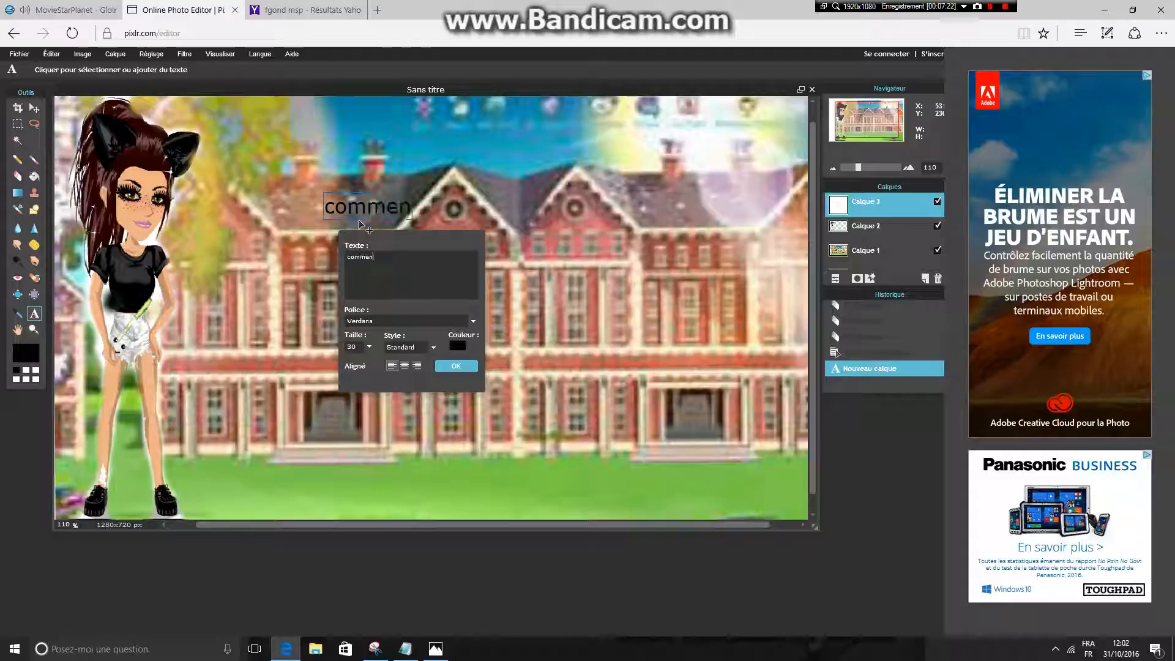
key("BackSpace")
key("BackSpace")
type("je vfa")
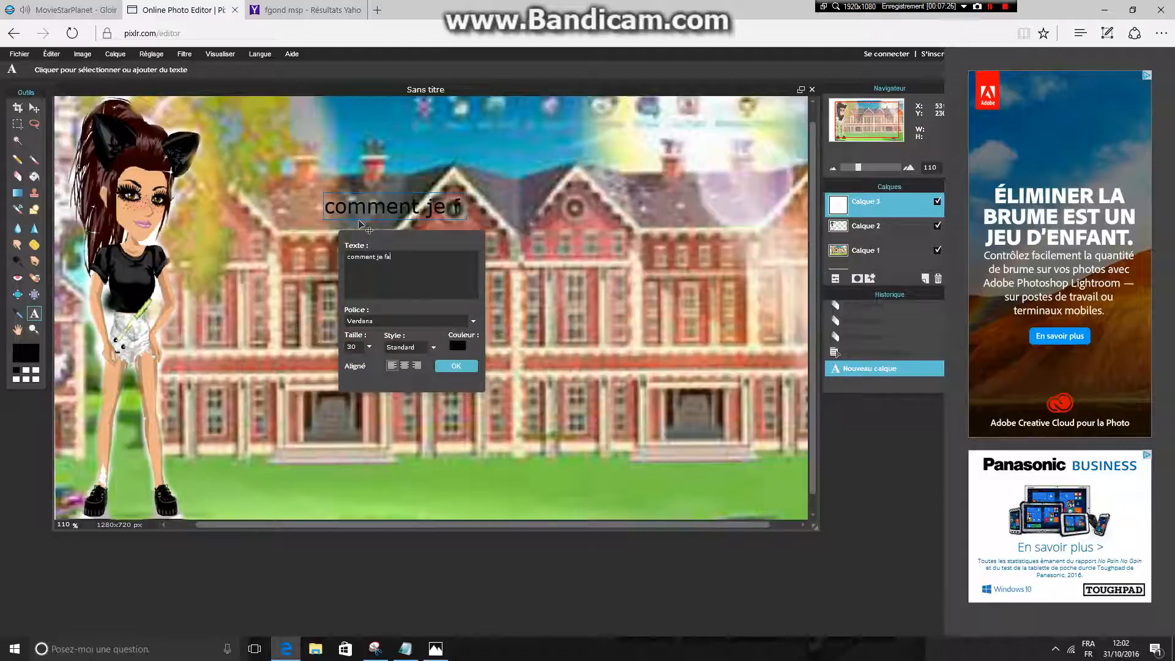
type("is mes mi")
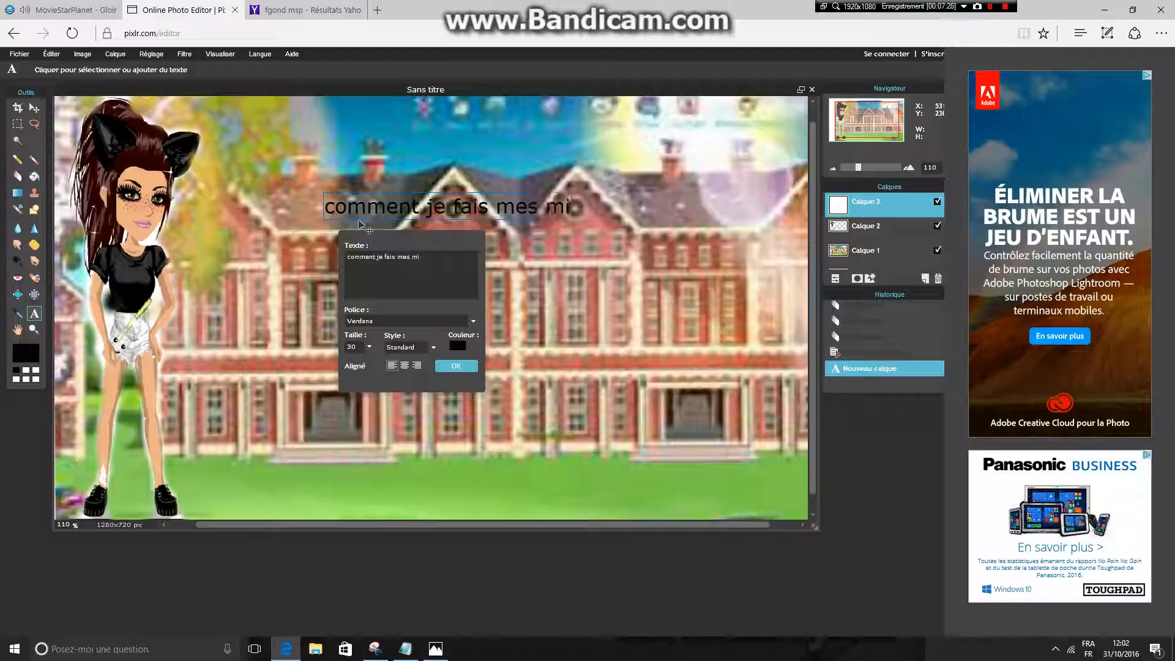
type("gniature")
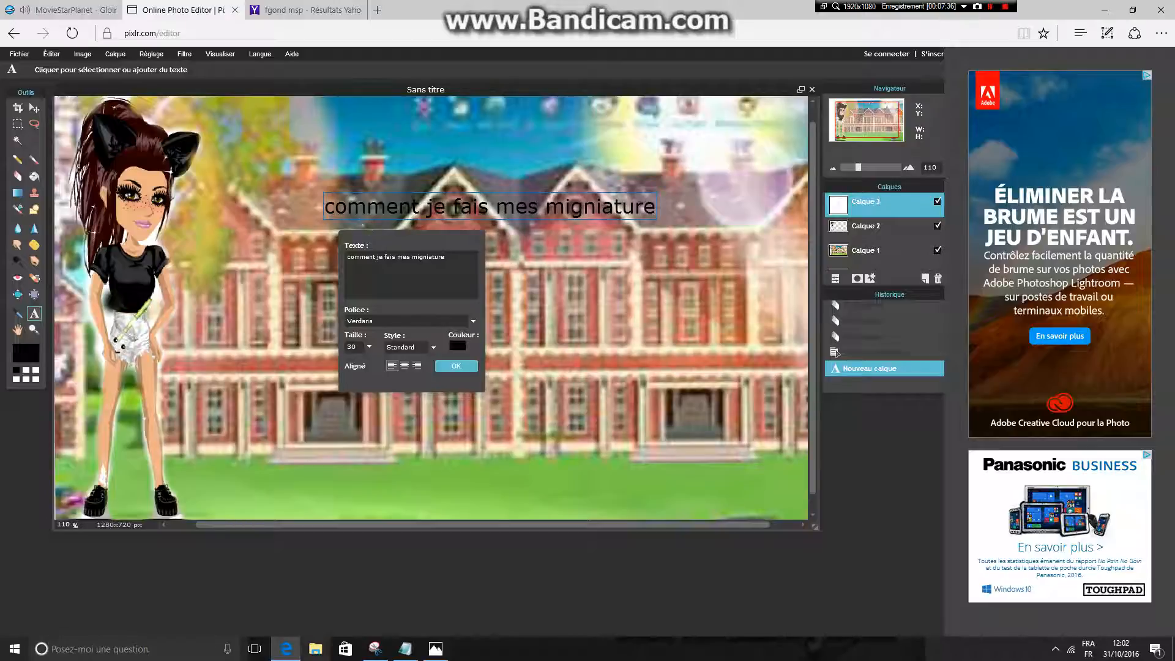
left_click(405, 648)
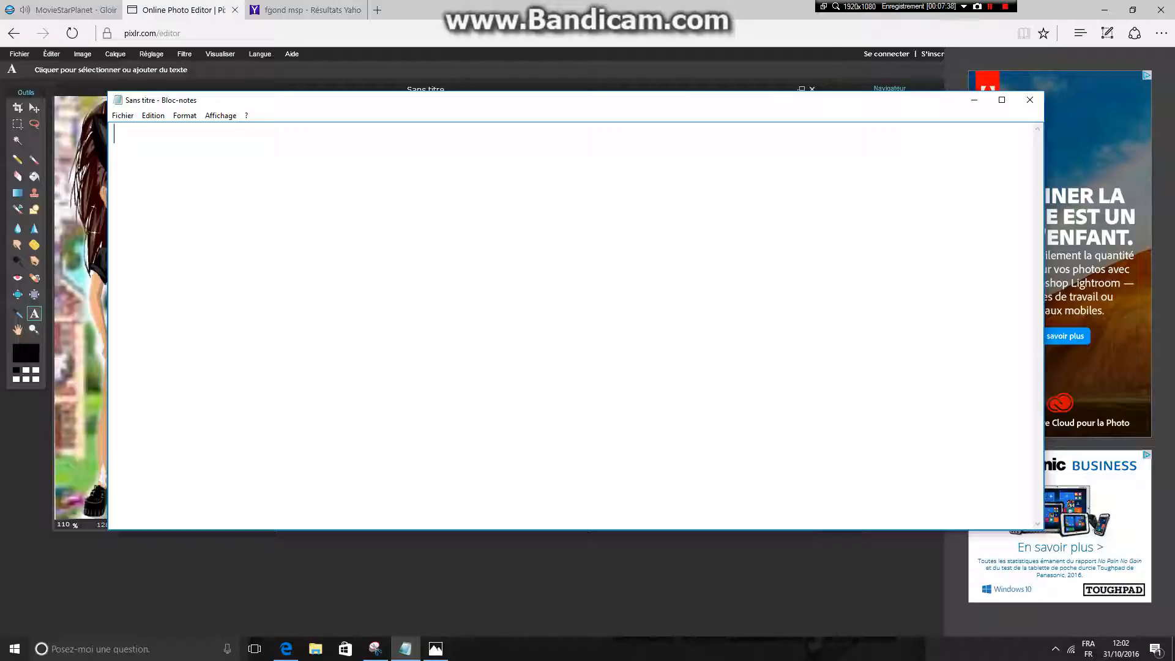
left_click(974, 99)
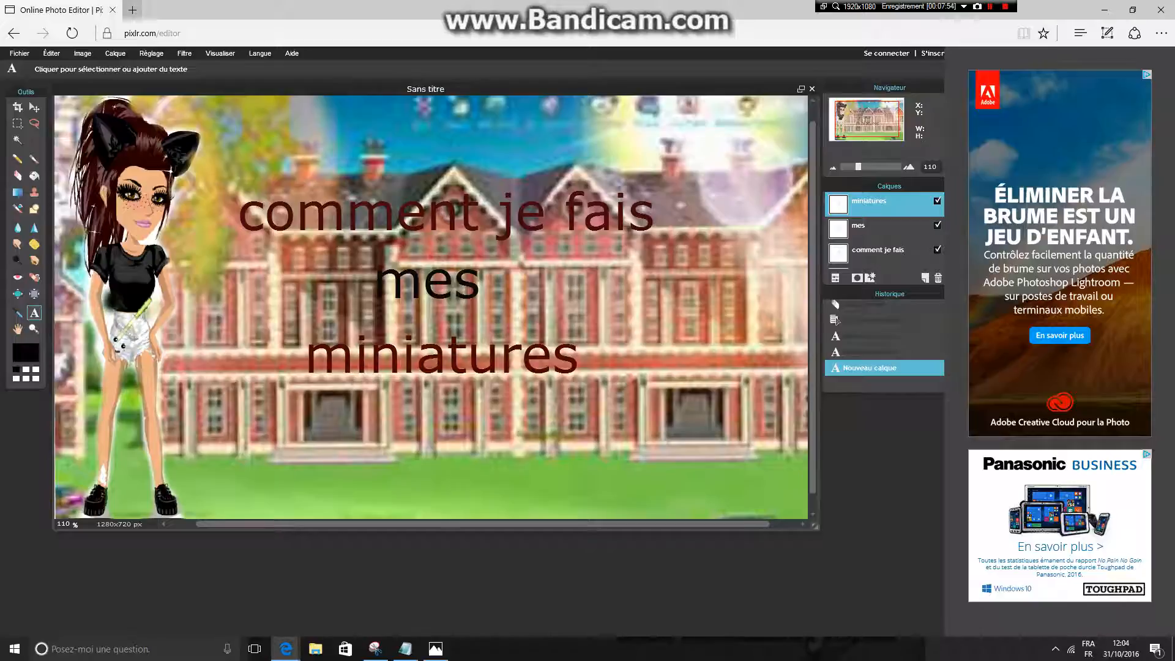
Step: Search the web for "overlays" in a new browser tab
left_click(132, 9)
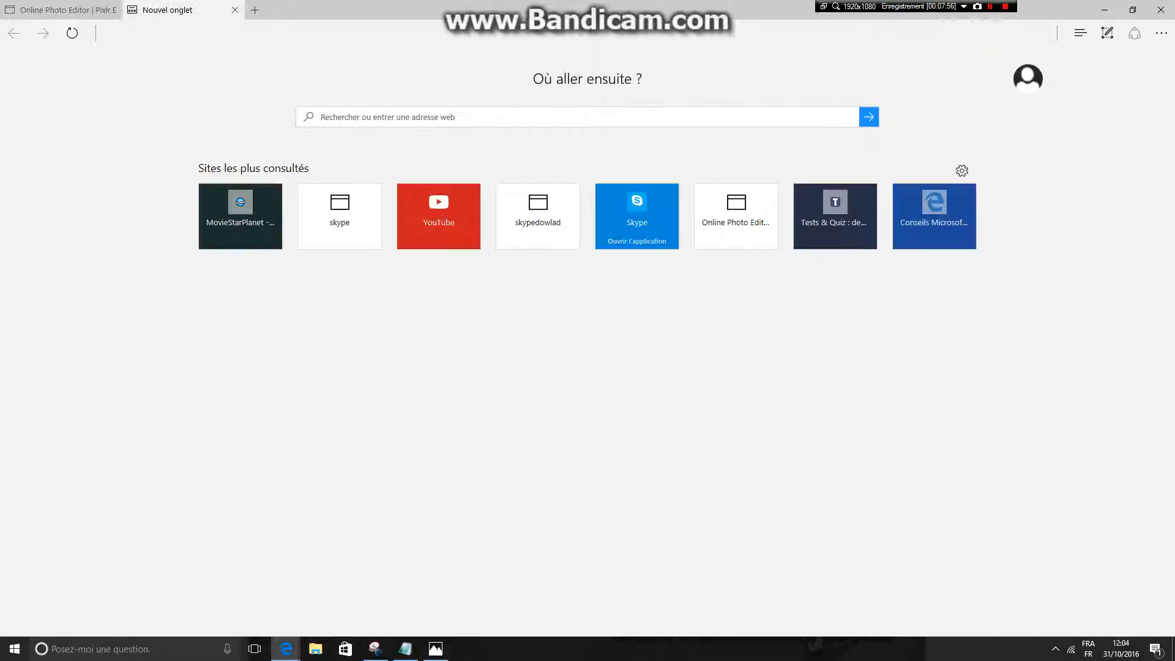
type("overlays")
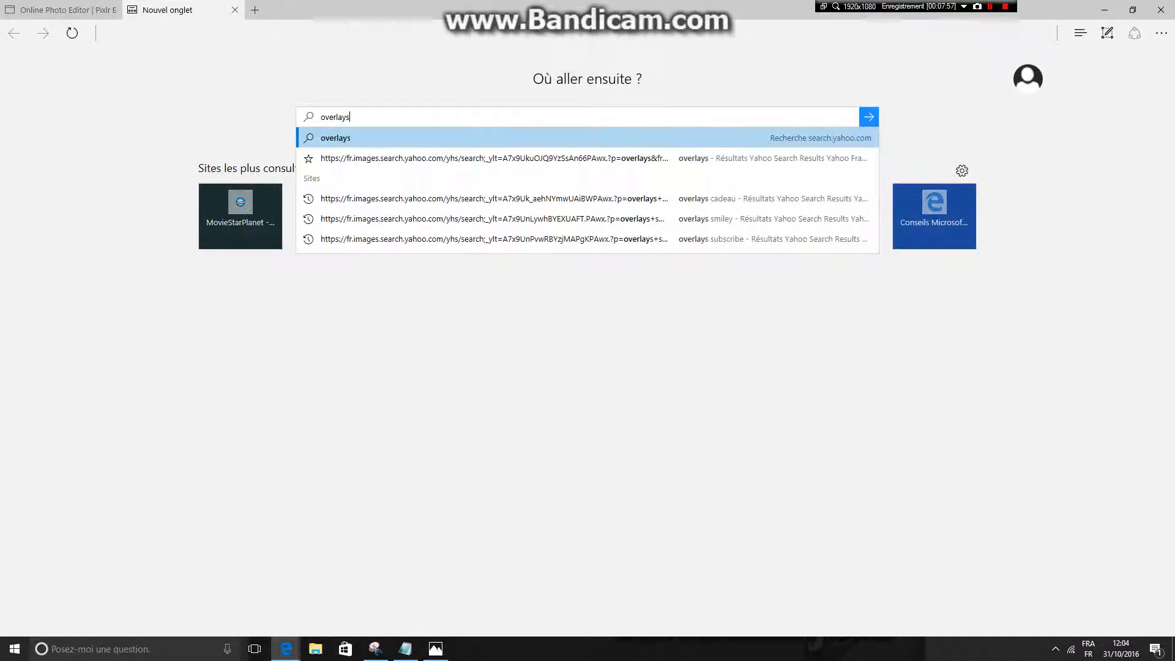
key("Return")
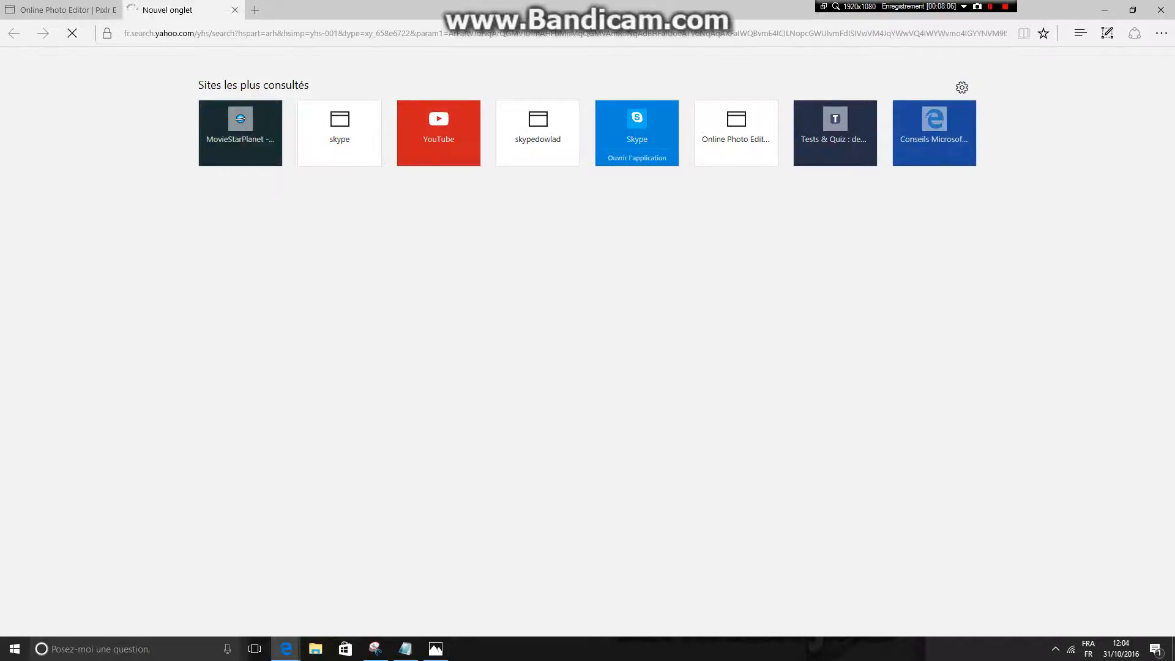
left_click(1133, 10)
left_click(731, 19)
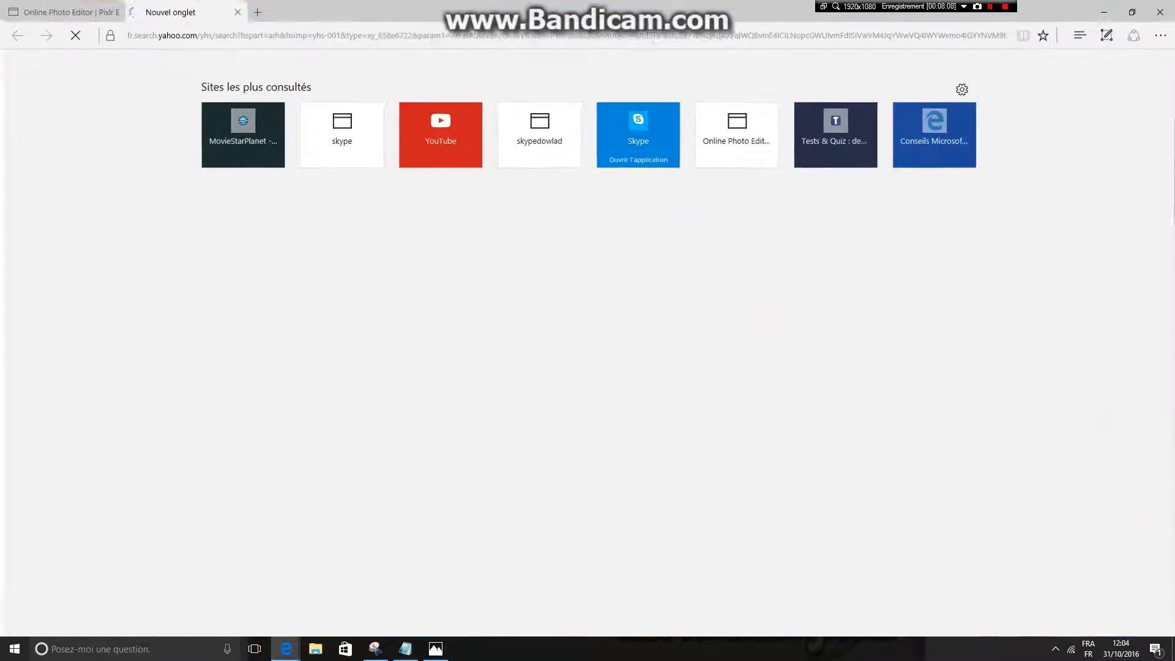
left_click_drag(717, 34, 644, 34)
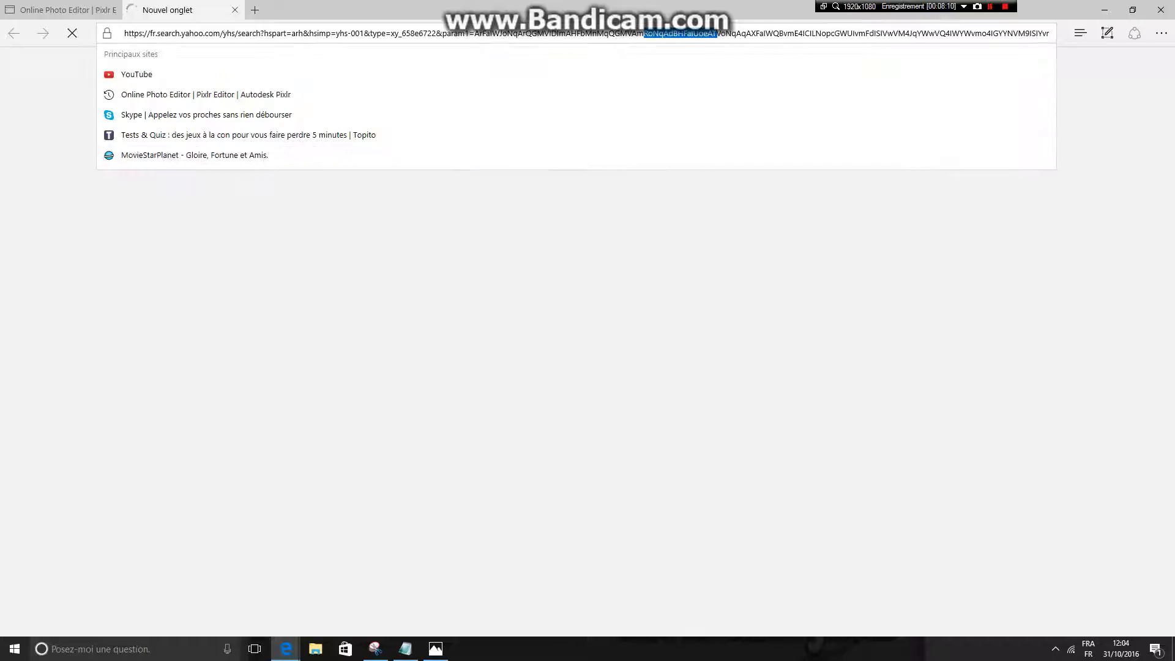
left_click_drag(960, 34, 124, 34)
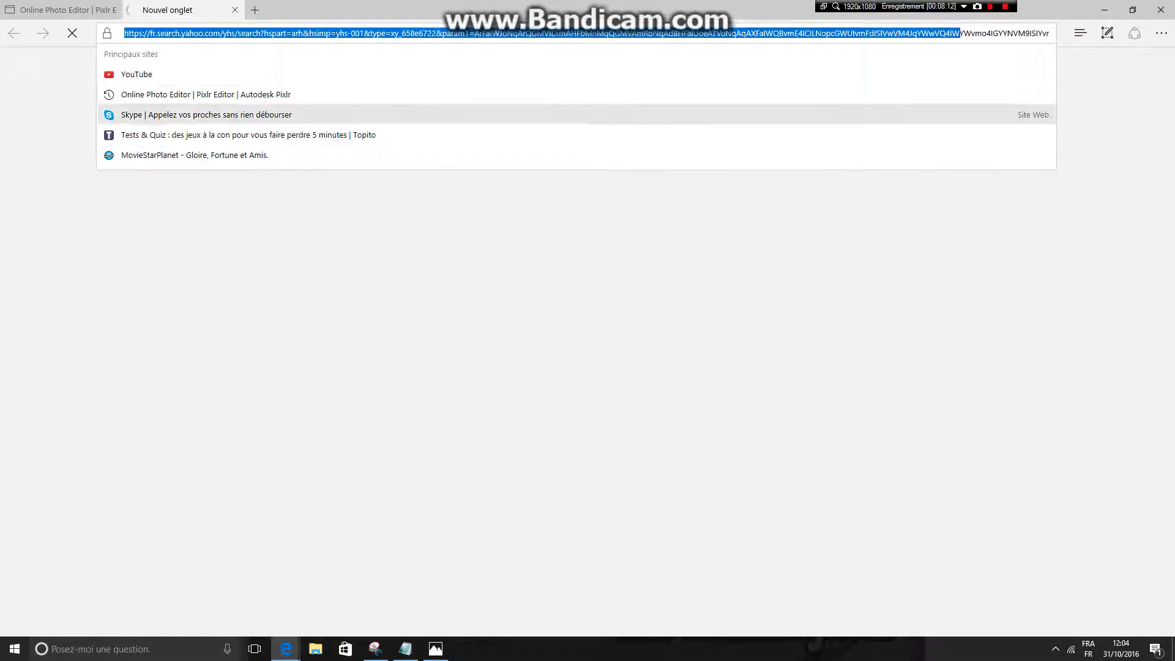
key("BackSpace")
left_click_drag(1049, 33, 321, 34)
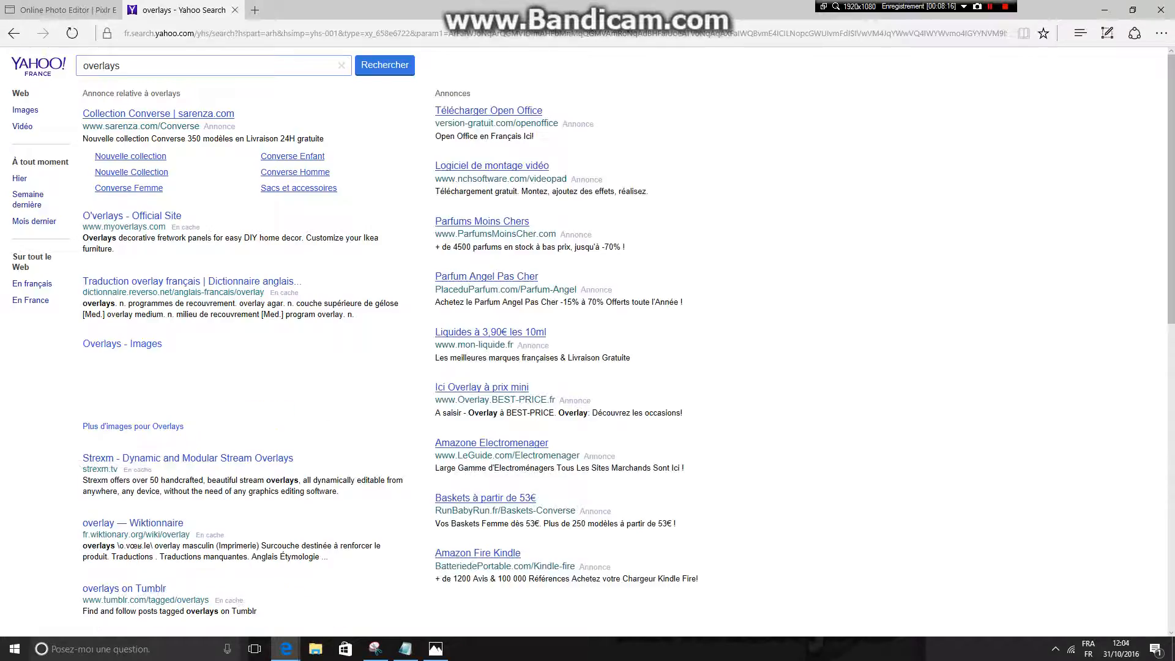
Step: Switch to the image results, search for "overlays smiley" and look through the emoji pictures
left_click(25, 110)
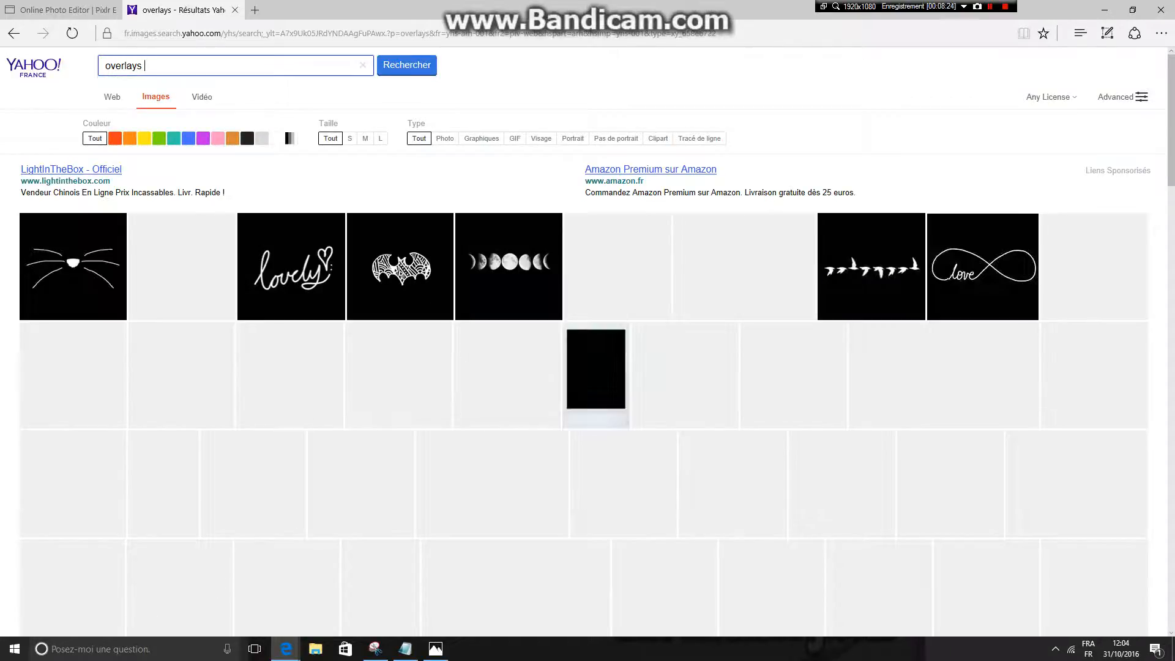
type("smiley")
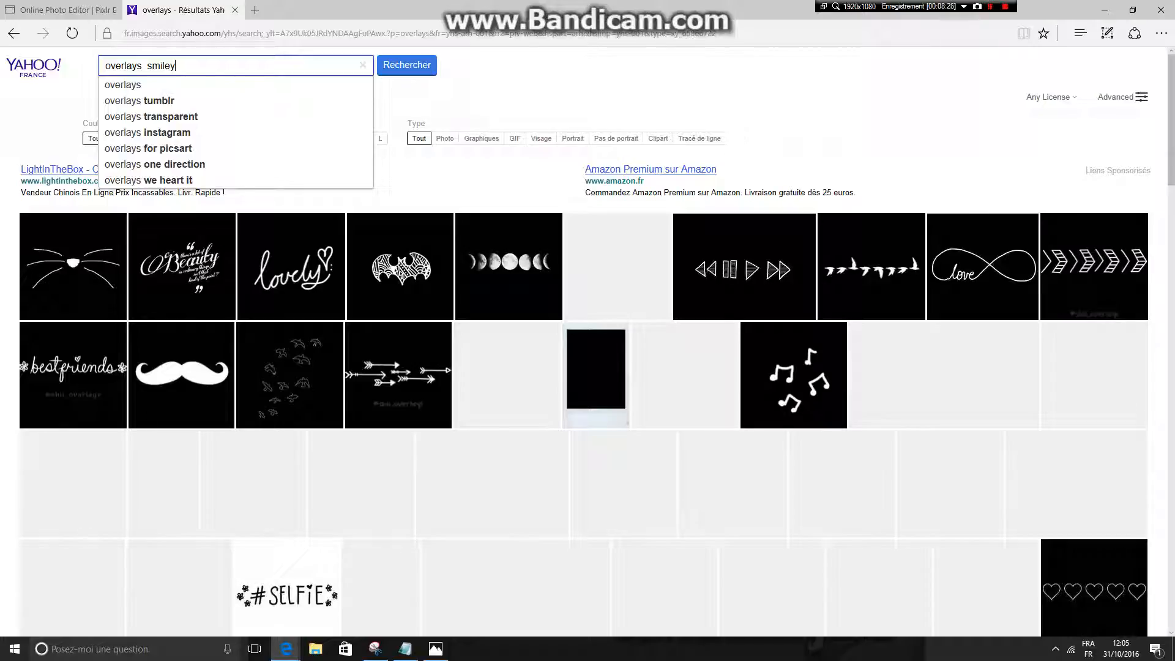
key("Return")
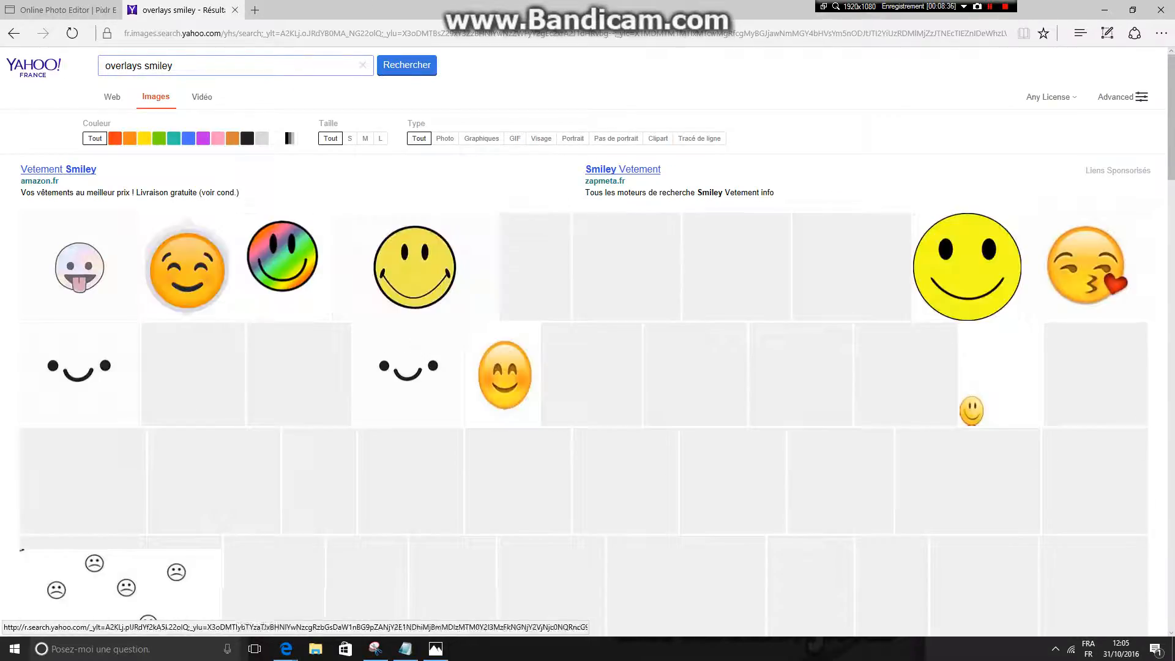
scroll(588, 342, "down", 2)
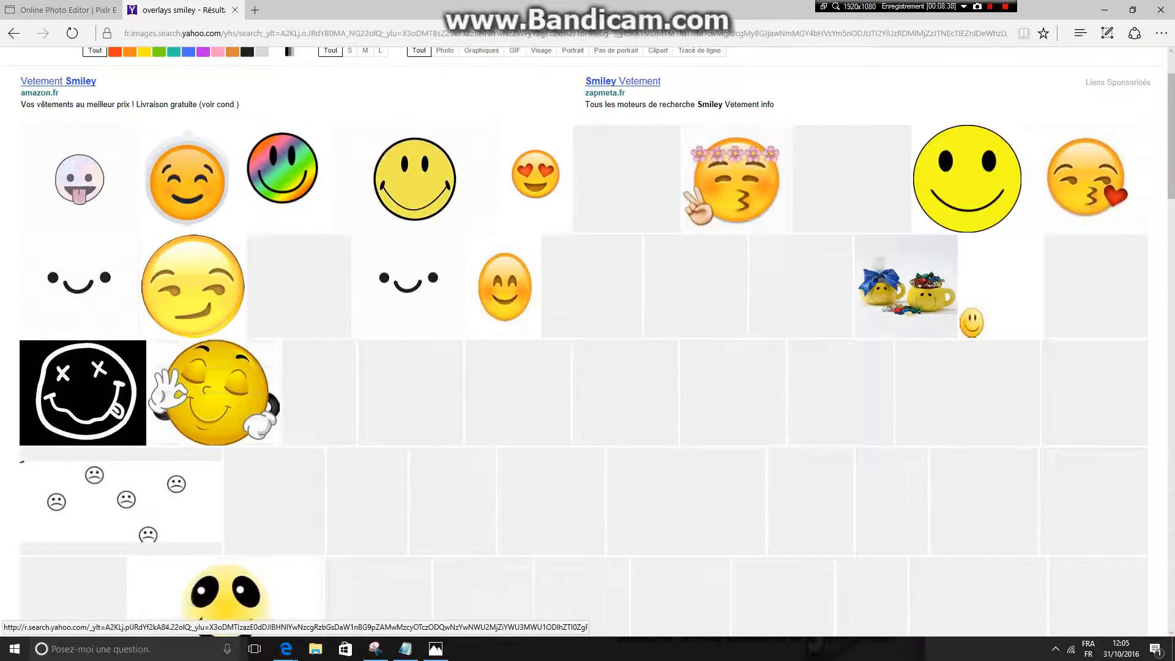
scroll(587, 342, "down", 2)
scroll(587, 342, "up", 4)
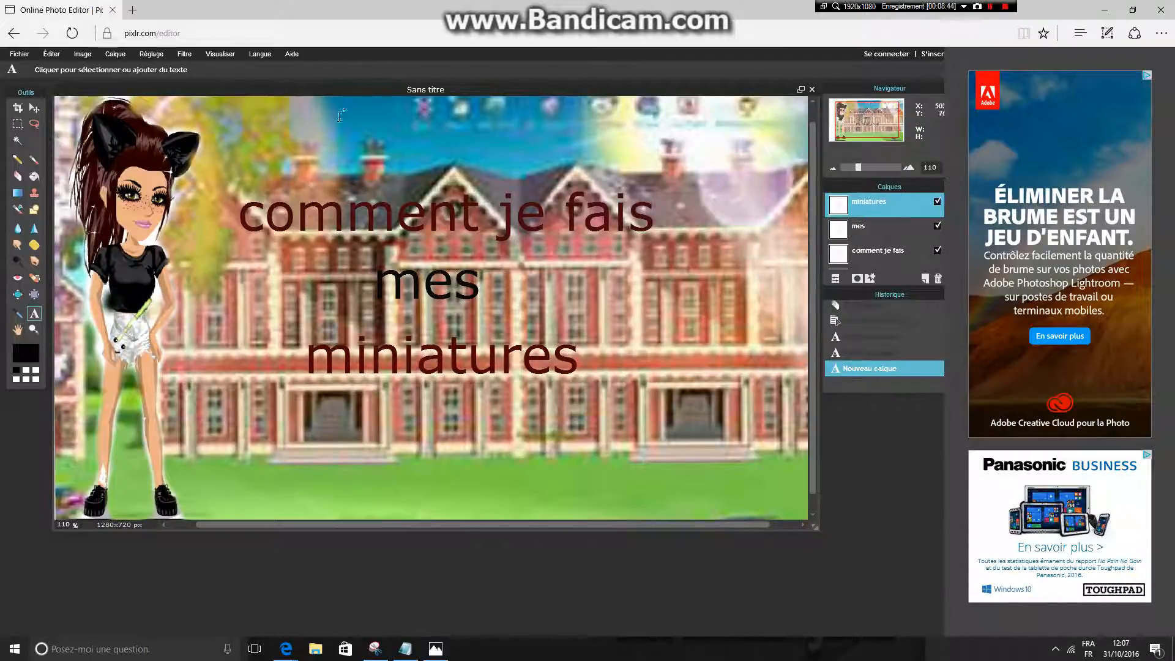
Step: Add the kissing emoji picture b.jpg from the Images folder as a new layer
left_click(106, 33)
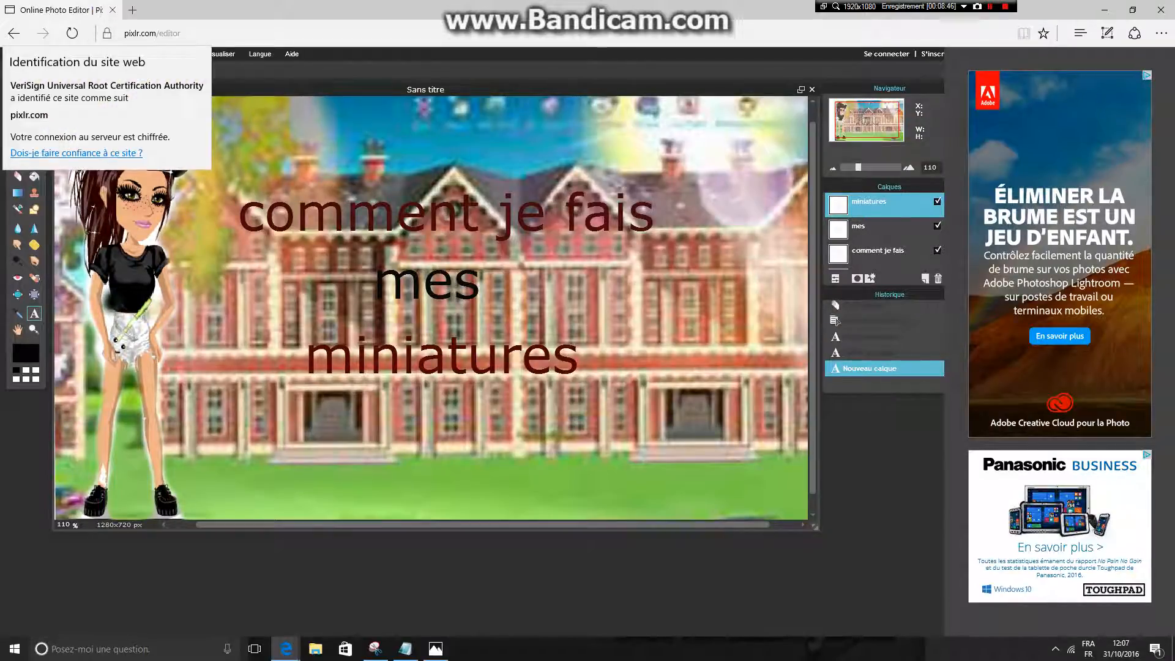
left_click(115, 54)
left_click(115, 54)
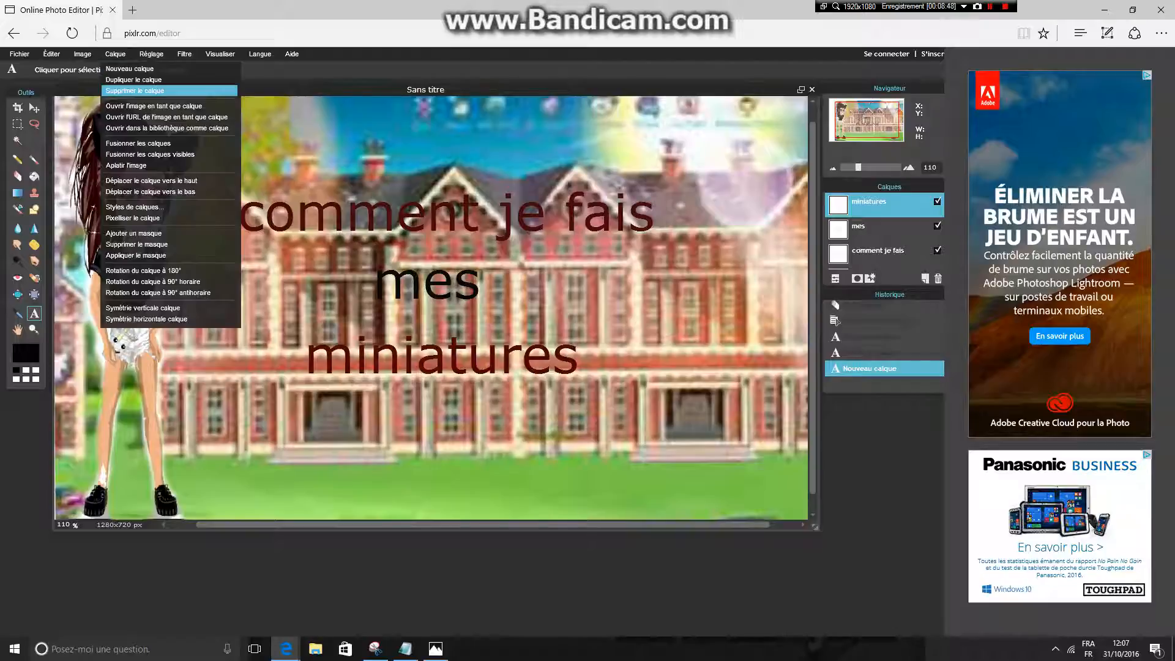
left_click(128, 110)
scroll(397, 306, "down", 15)
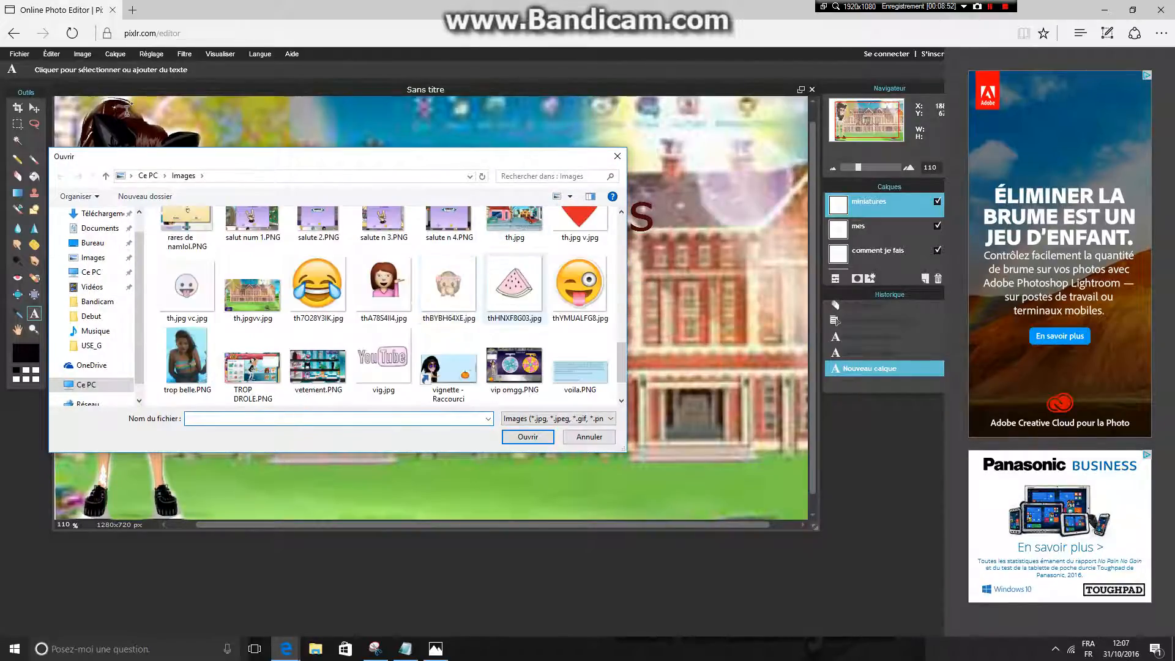
scroll(392, 306, "up", 1)
scroll(391, 306, "up", 1)
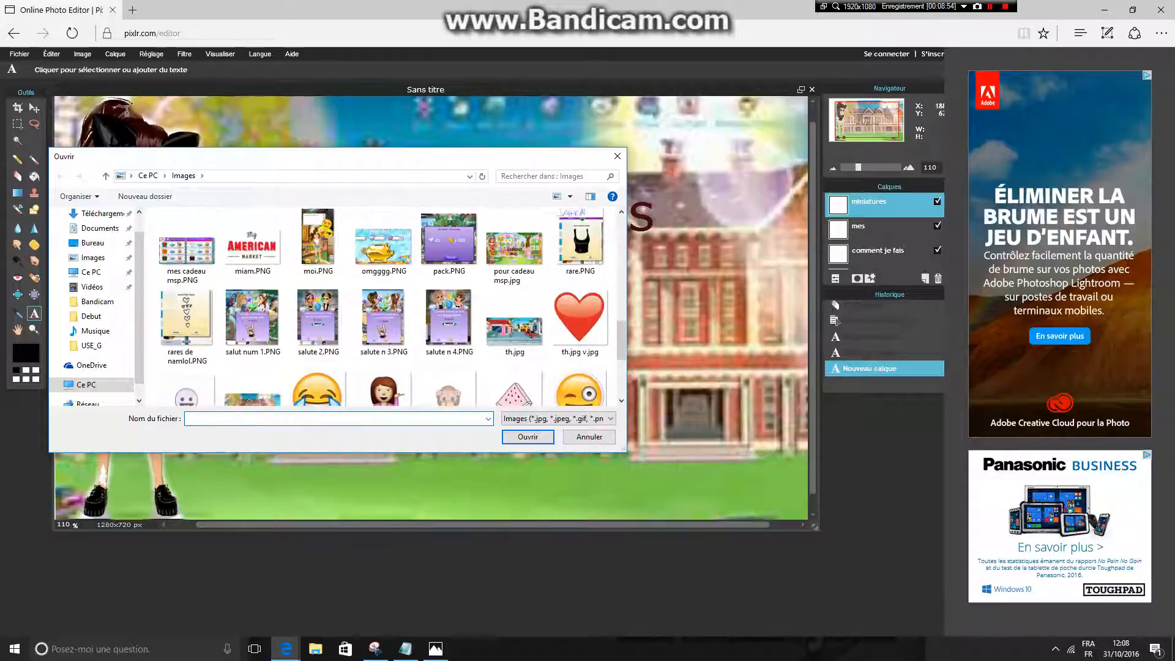
scroll(392, 306, "up", 5)
scroll(392, 306, "up", 1)
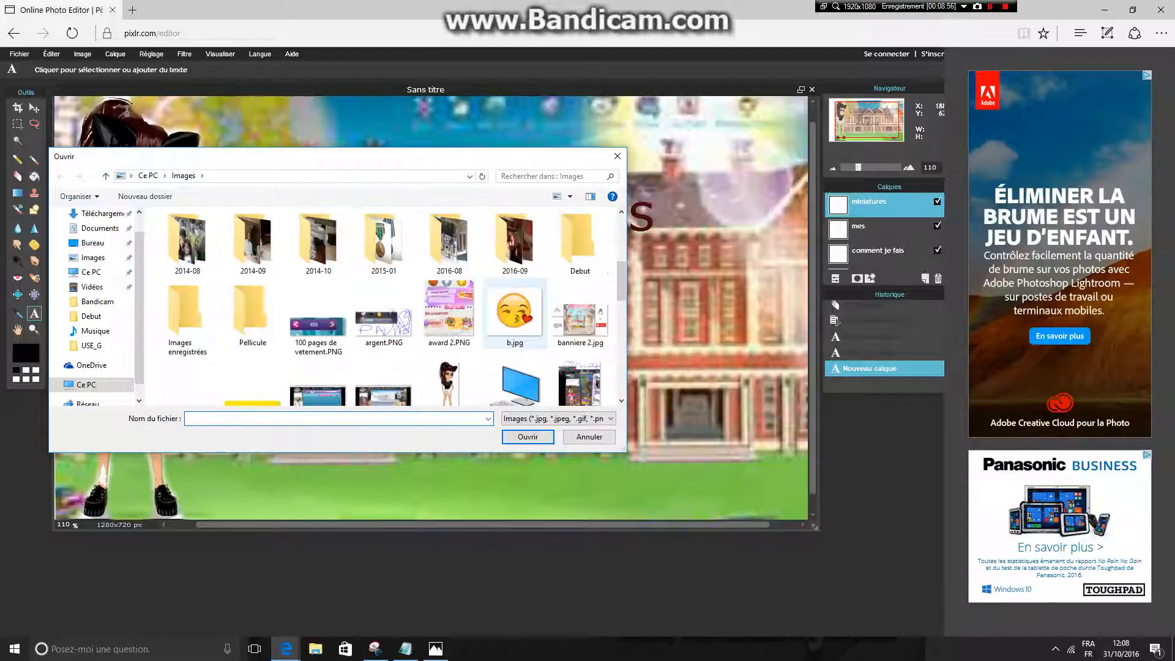
left_click(514, 314)
double_click(517, 313)
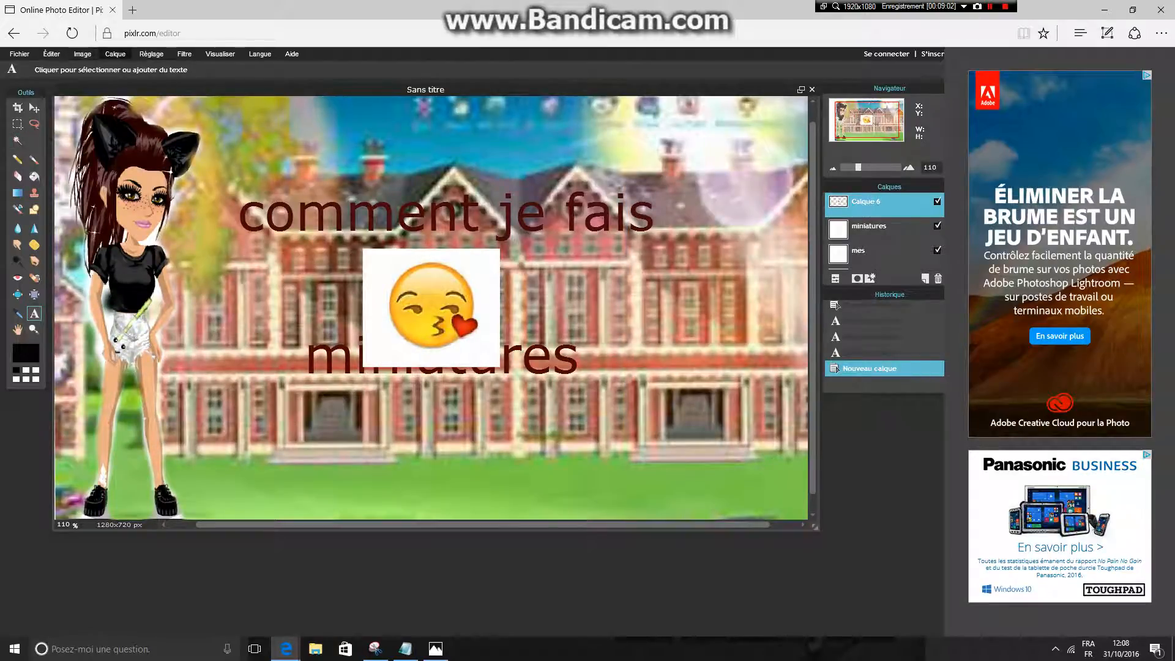
Step: Free-transform the emoji layer, moving it to the right of the words "mes" and "miniatures", and apply the changes
left_click(116, 54)
left_click(52, 53)
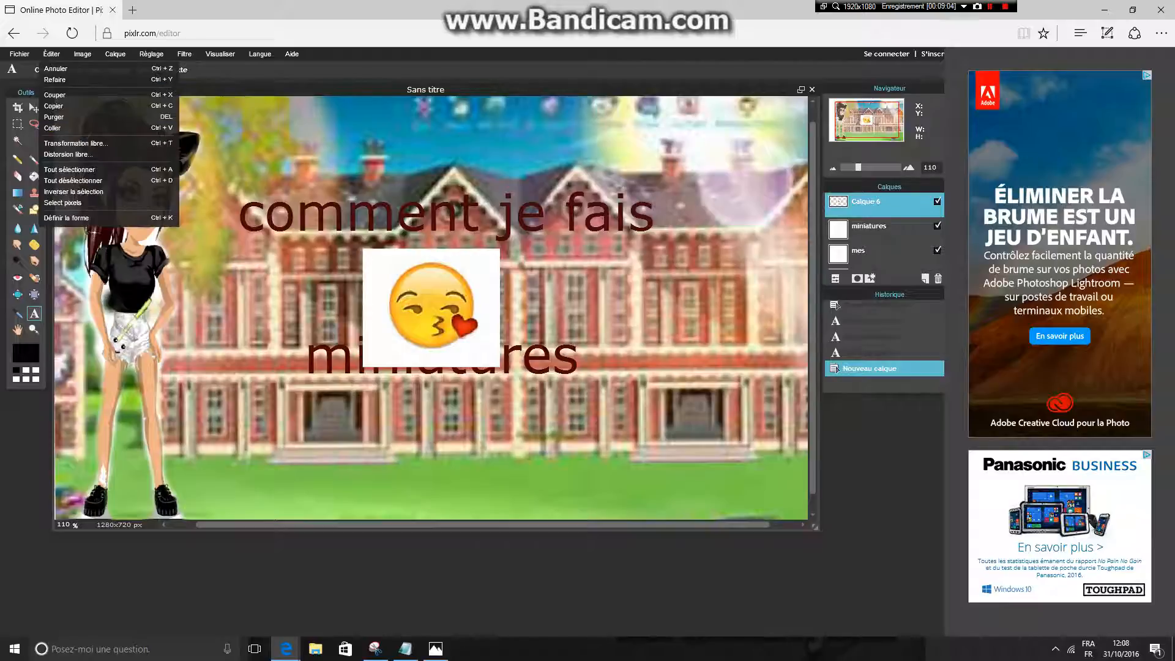
left_click(73, 143)
left_click_drag(404, 303, 649, 313)
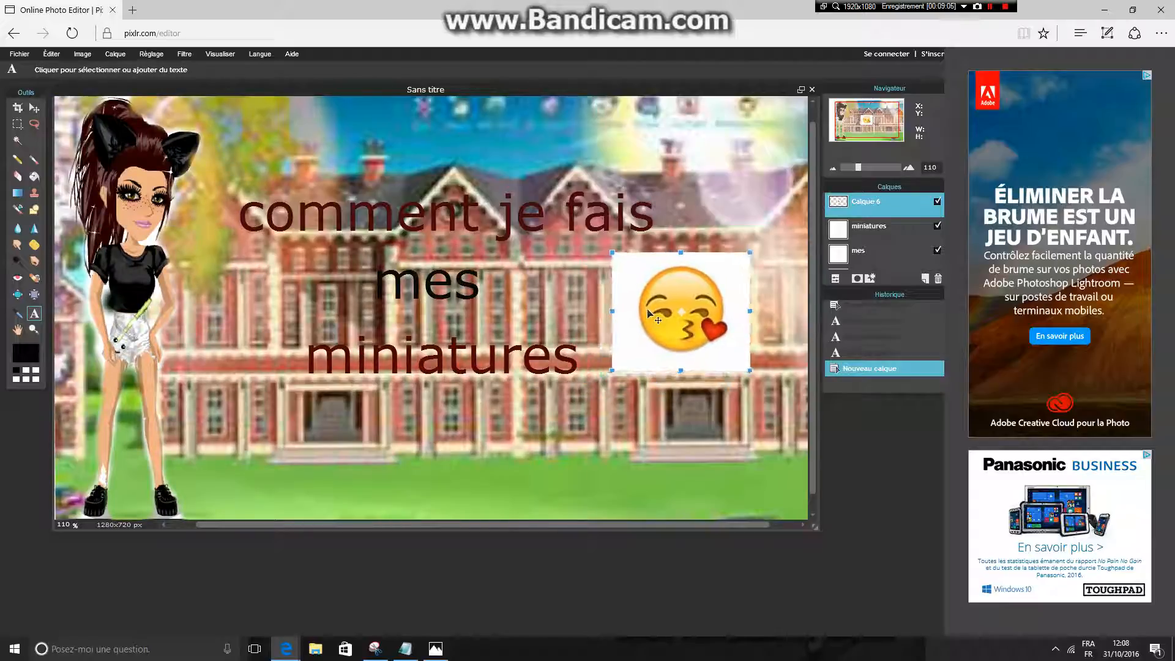
left_click(611, 324)
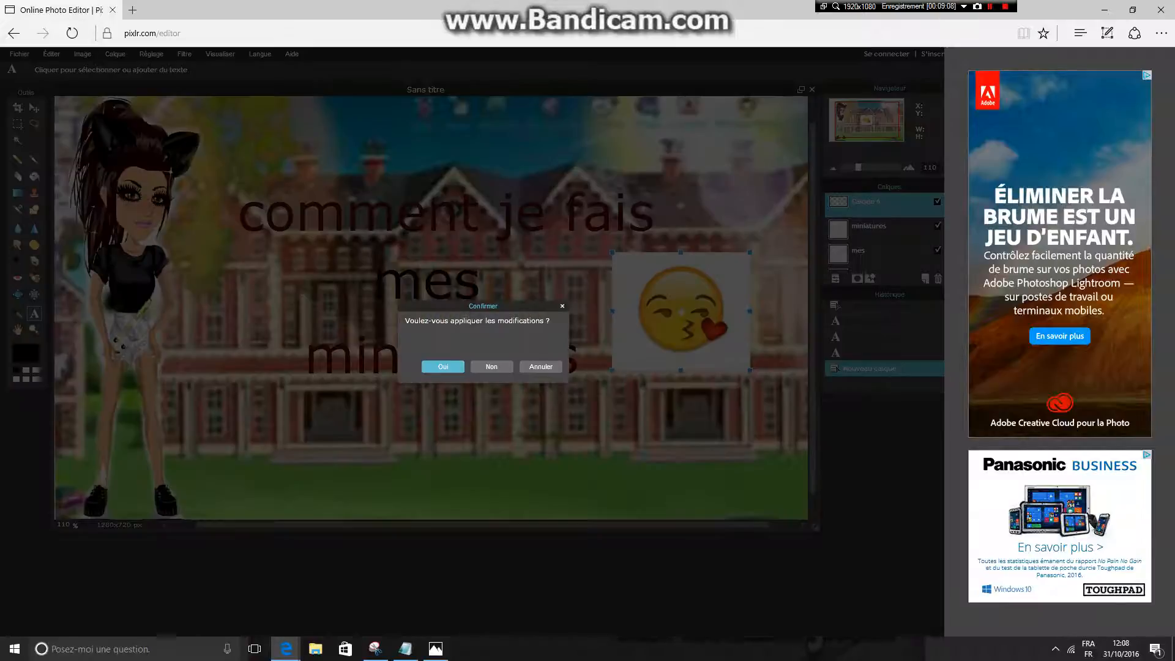
key("Return")
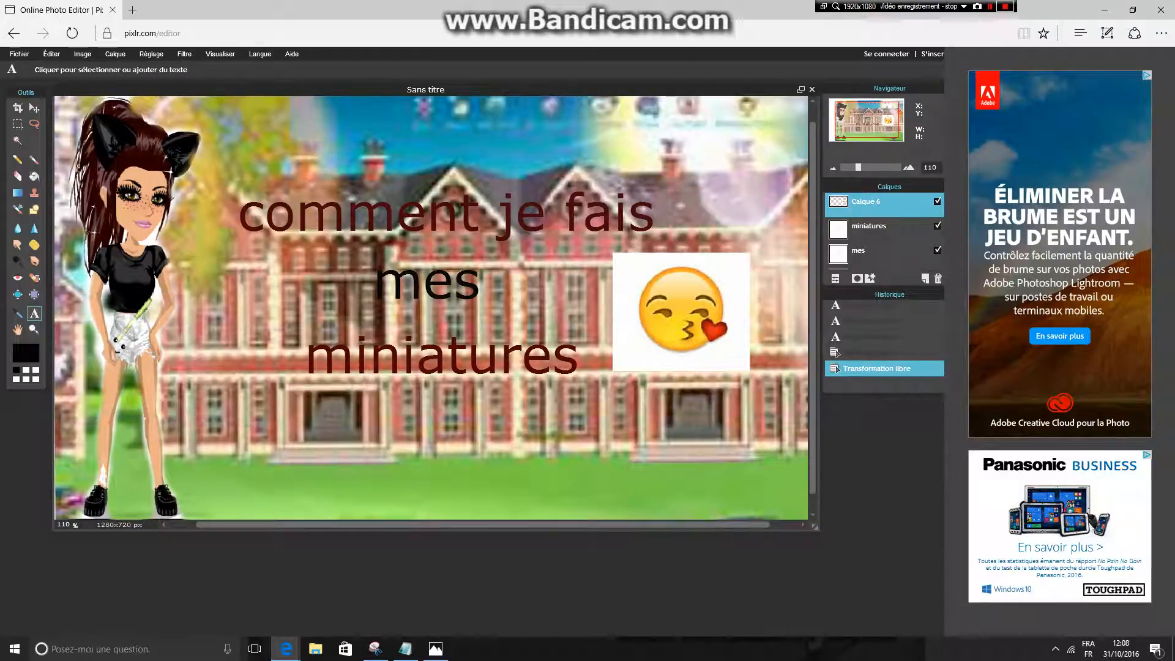